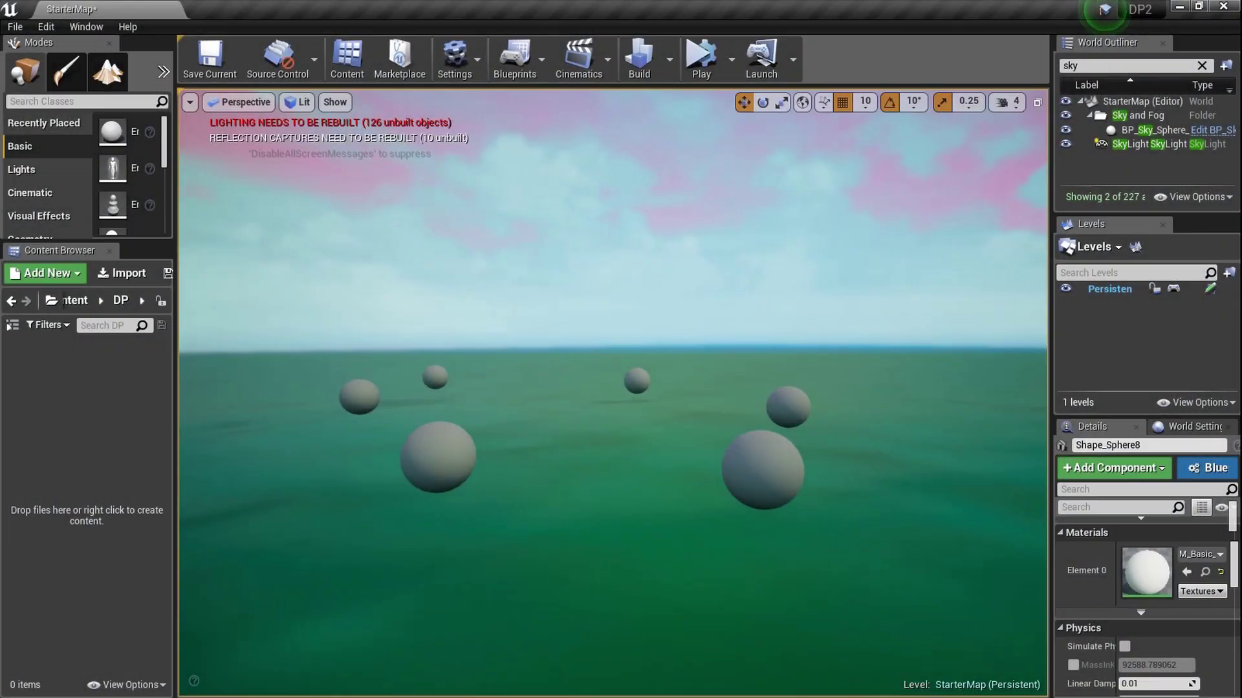
# Step: Look over the group of floating spheres in the level from several distances and angles
pyautogui.press('s')
pyautogui.moveTo(613, 393); pyautogui.dragTo(605, 387, button='right')
pyautogui.press('w')
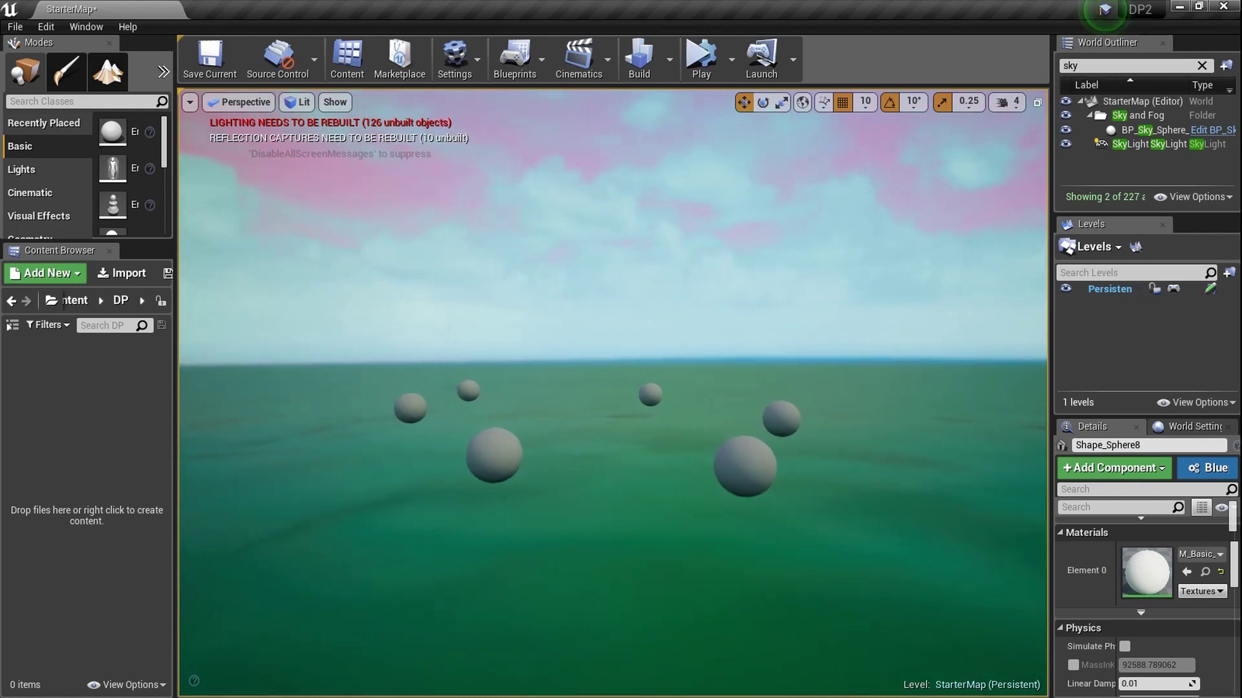
pyautogui.press('e')
pyautogui.moveTo(613, 393); pyautogui.dragTo(478, 388, button='right')
pyautogui.press('a')
pyautogui.press('d')
pyautogui.press('s')
pyautogui.press('q')
pyautogui.press('Up')
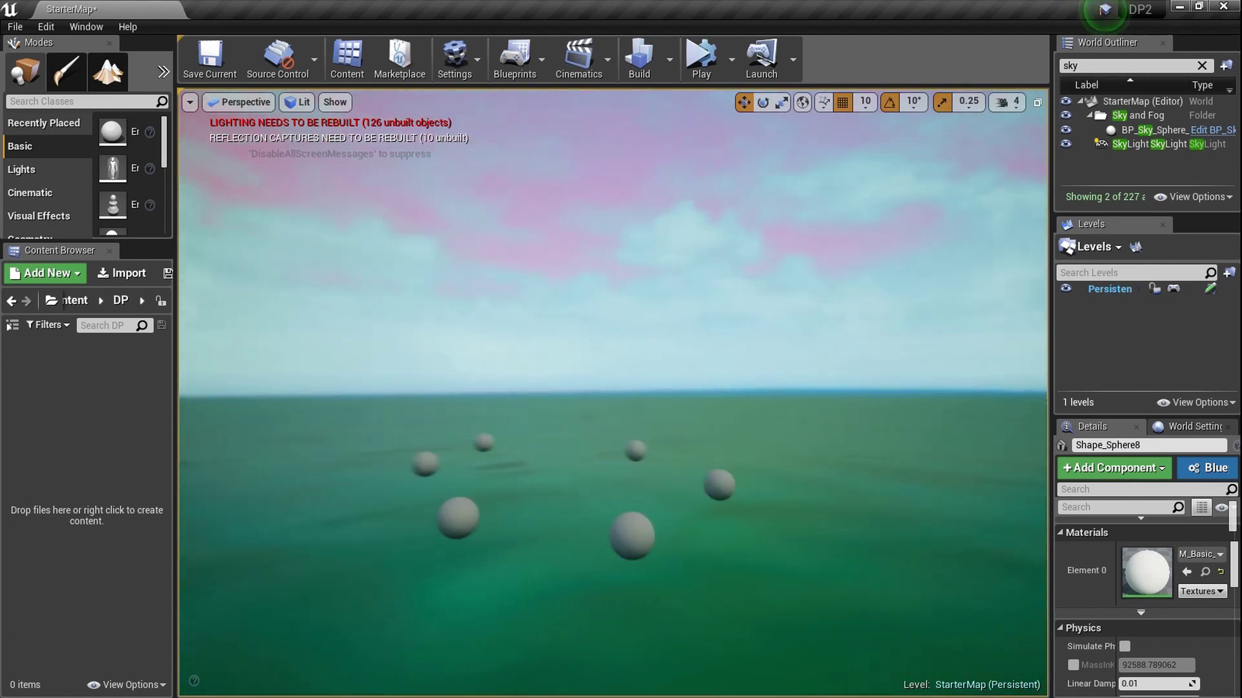
pyautogui.moveTo(478, 387); pyautogui.dragTo(439, 396, button='right')
pyautogui.press('q')
pyautogui.press('e')
pyautogui.press('d')
pyautogui.press('a')
pyautogui.press('d')
pyautogui.press('q')
pyautogui.press('a')
pyautogui.press('w')
pyautogui.press('e')
pyautogui.press('e')
pyautogui.press('a')
pyautogui.press('d')
pyautogui.moveTo(613, 550); pyautogui.dragTo(602, 565, button='right')
pyautogui.press('w')
# Step: Create a new material named T in the DP content folder
pyautogui.rightClick(125, 362)
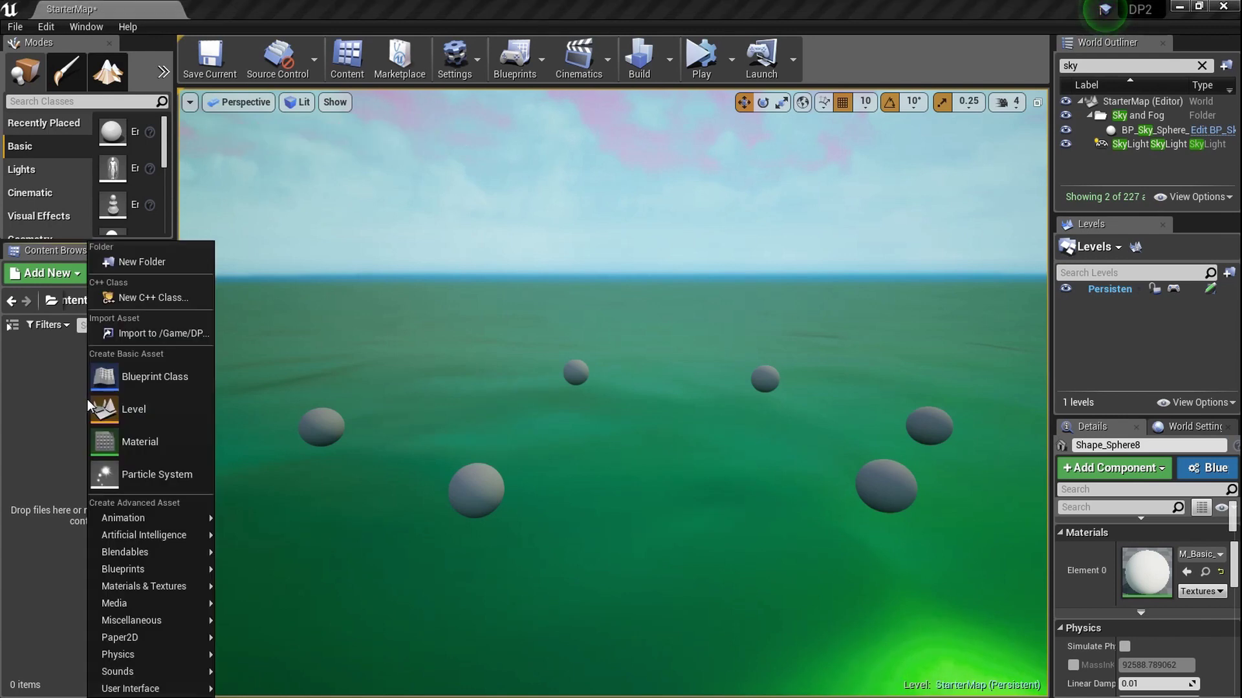
pyautogui.click(176, 445)
pyautogui.write('T')
pyautogui.press('Return')
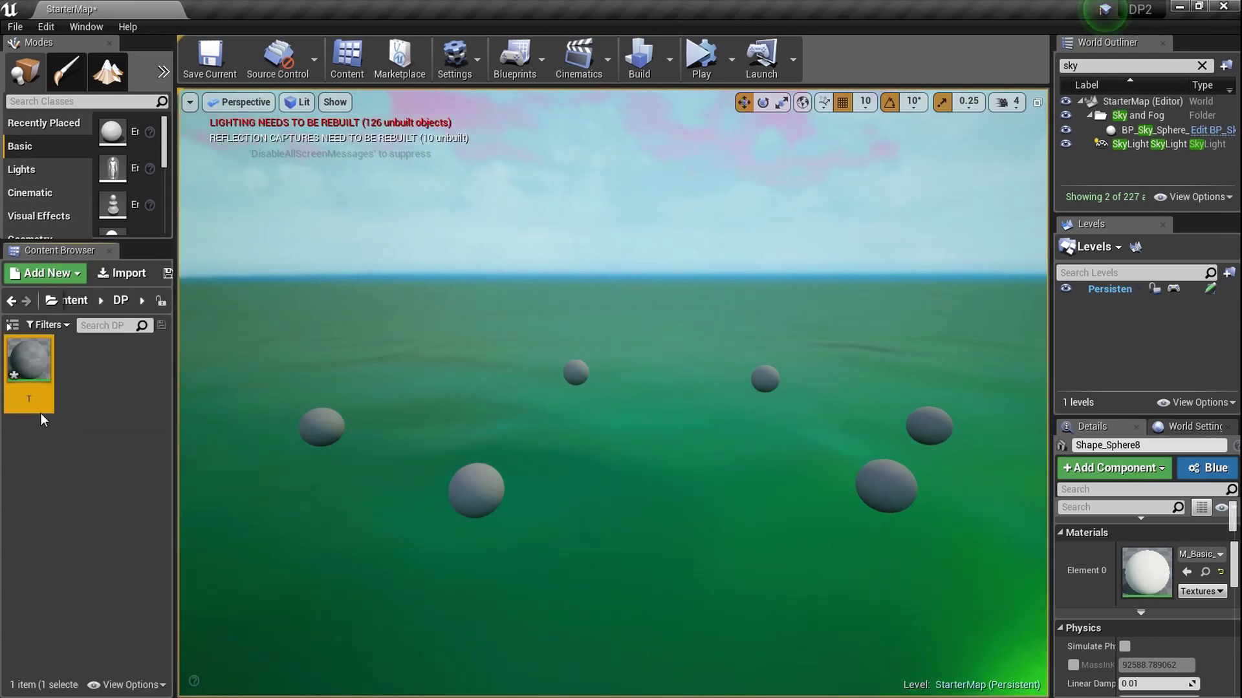
# Step: Apply the T material to all six spheres in the level
pyautogui.moveTo(29, 365); pyautogui.dragTo(576, 371)
pyautogui.moveTo(816, 413); pyautogui.dragTo(764, 379)
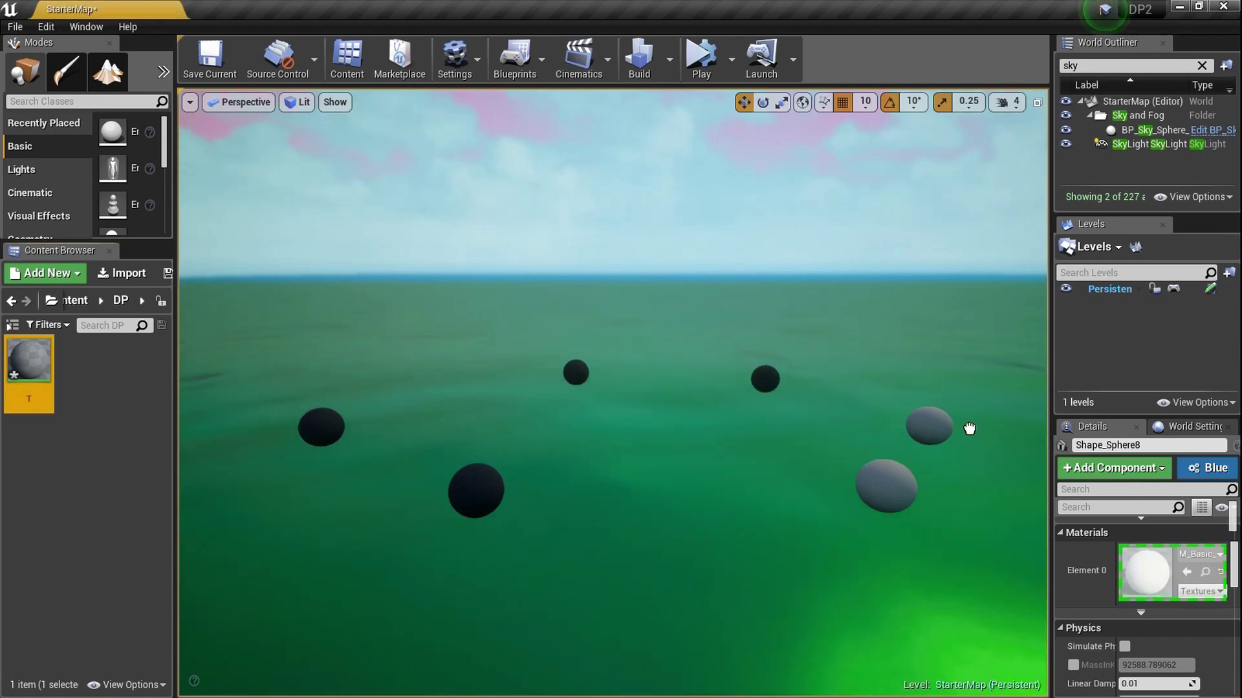
pyautogui.moveTo(969, 428); pyautogui.dragTo(925, 424)
pyautogui.moveTo(28, 365); pyautogui.dragTo(891, 481)
pyautogui.moveTo(740, 480); pyautogui.dragTo(682, 469, button='right')
pyautogui.moveTo(476, 373)
pyautogui.mouseDown(button='right')
pyautogui.moveTo(486, 357)
pyautogui.moveTo(477, 372)
pyautogui.mouseUp(button='right')
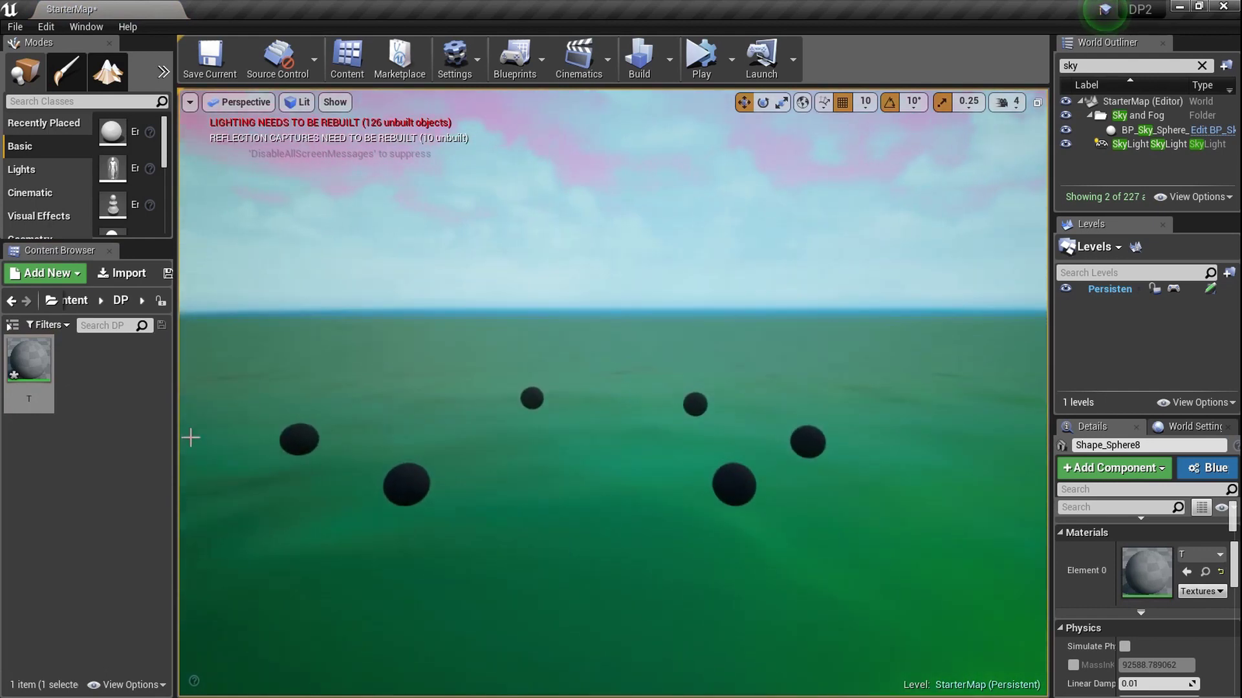
# Step: Open material T for editing and set its D3D11 tessellation mode to Flat Tessellation
pyautogui.doubleClick(28, 368)
pyautogui.click(146, 9)
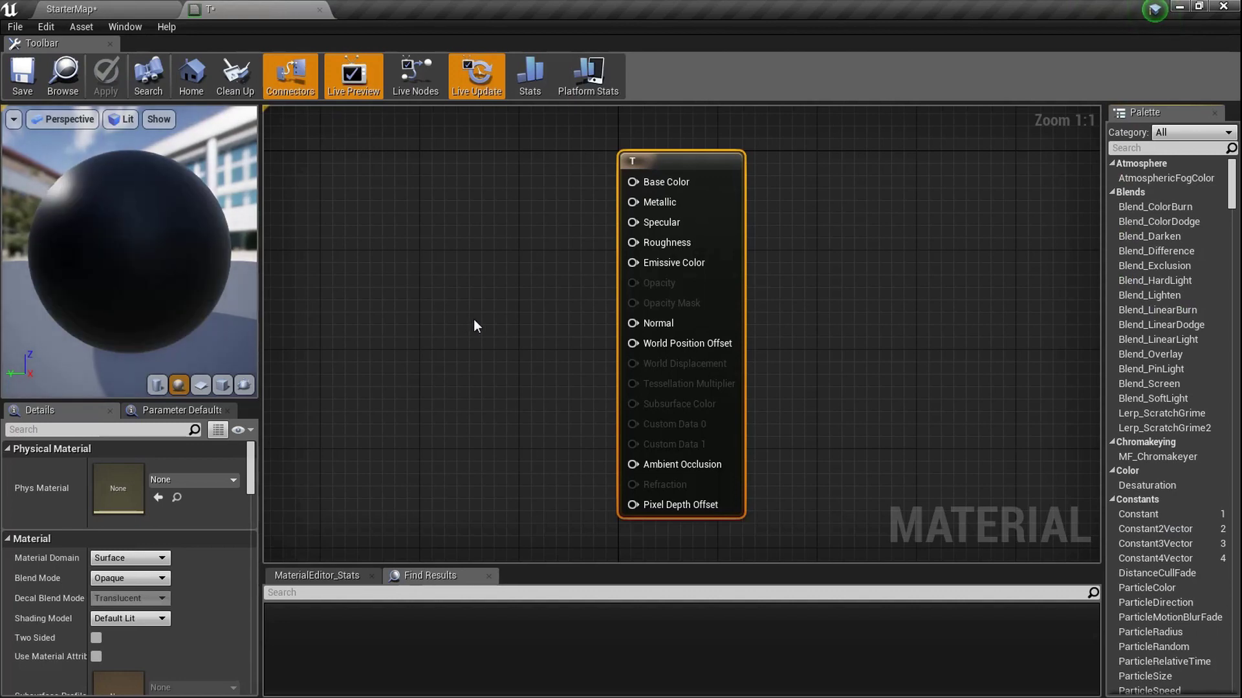
pyautogui.moveTo(474, 319); pyautogui.dragTo(567, 332, button='right')
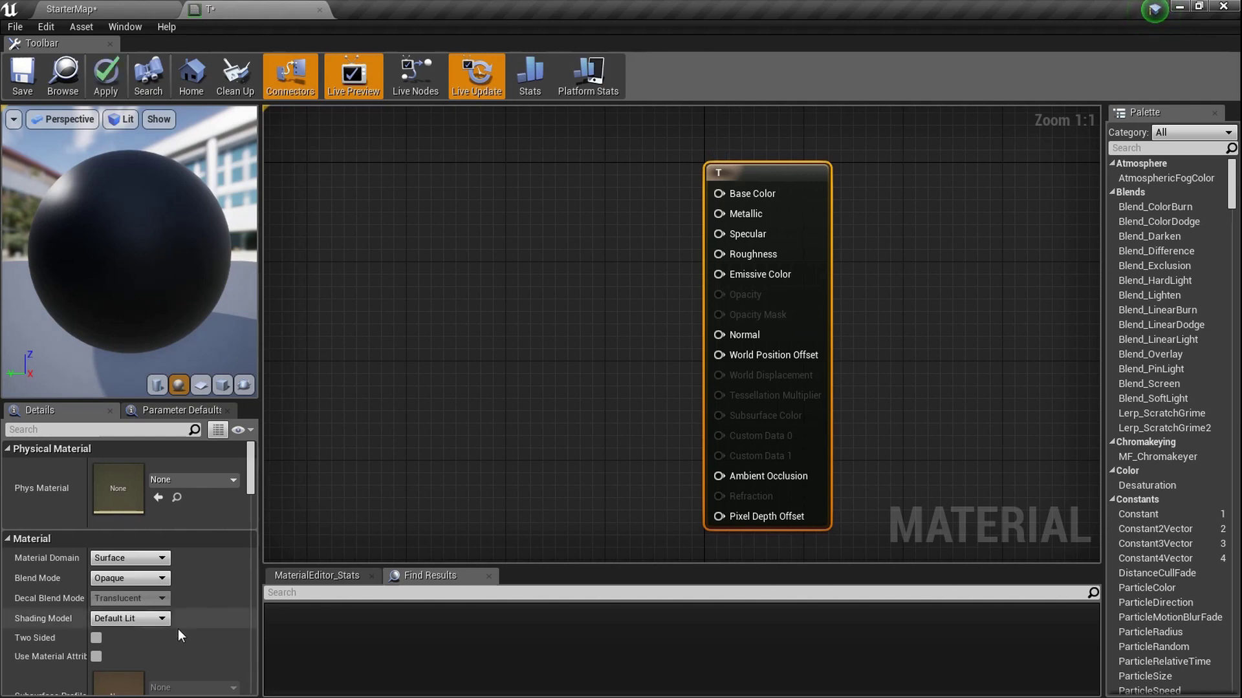
pyautogui.scroll(-10, 134, 599)
pyautogui.scroll(-8, 137, 591)
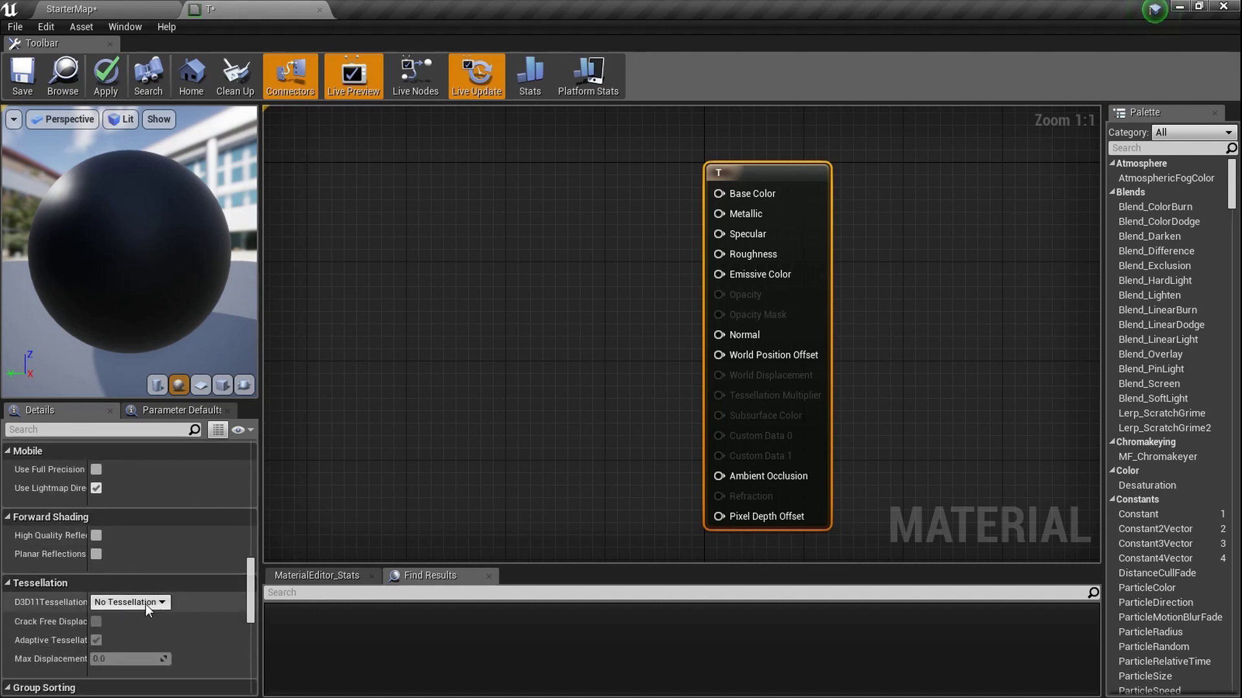
pyautogui.click(165, 601)
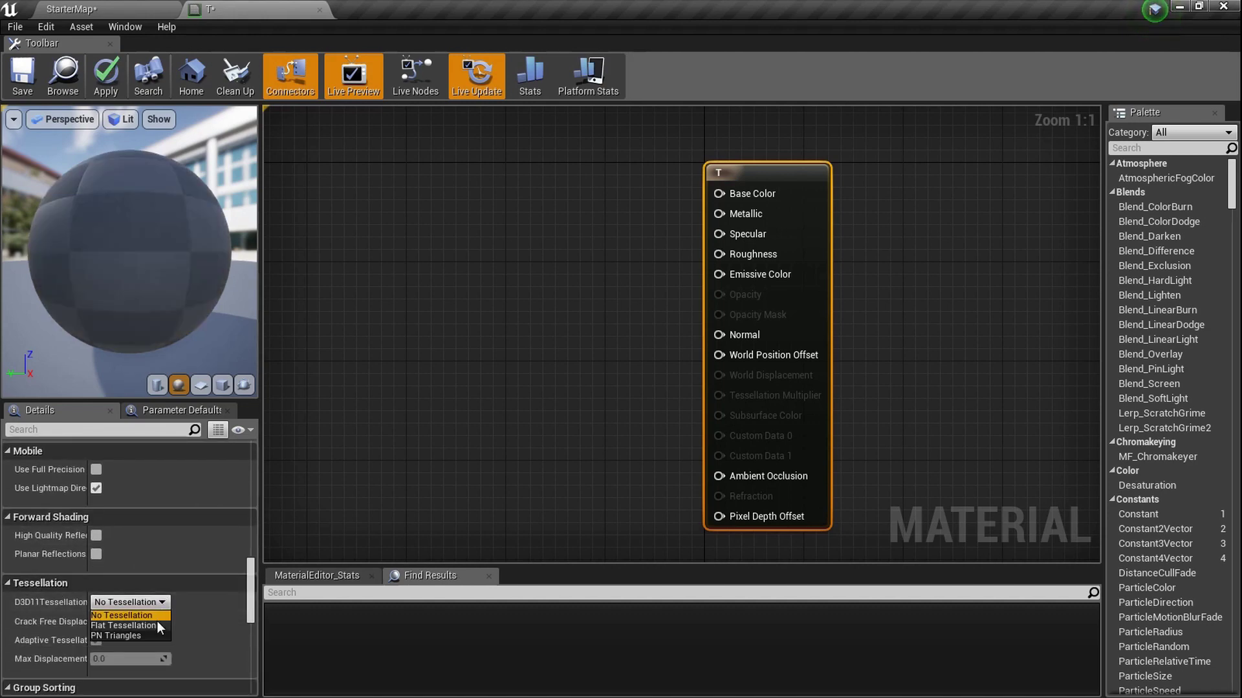
pyautogui.click(157, 626)
# Step: Add a Constant3Vector node to the material graph and connect its output to Base Color
pyautogui.scroll(7, 818, 362)
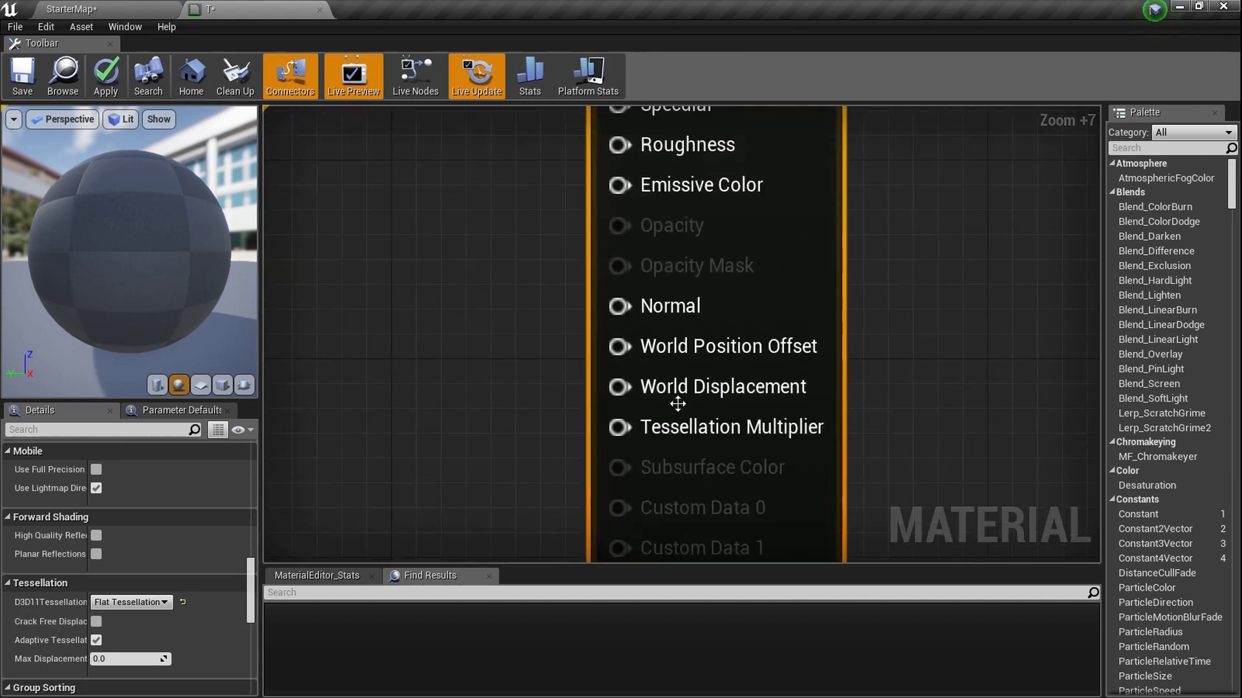
pyautogui.scroll(-7, 667, 436)
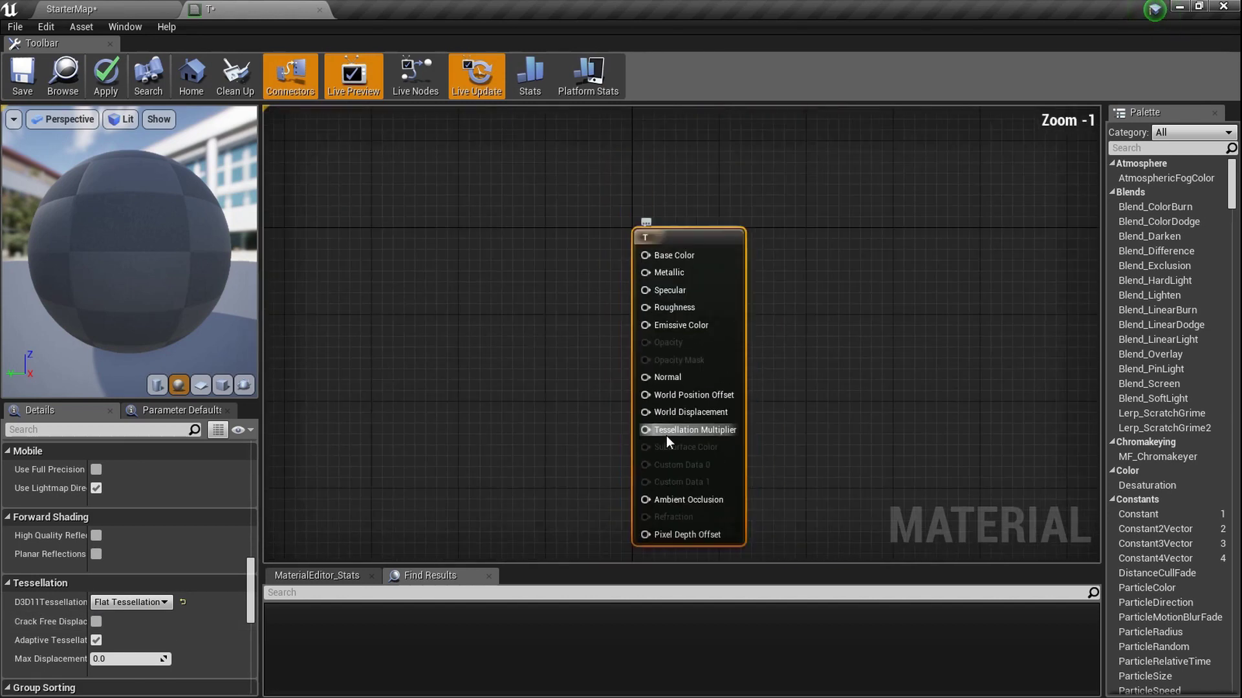
pyautogui.scroll(7, 666, 434)
pyautogui.scroll(-5, 661, 430)
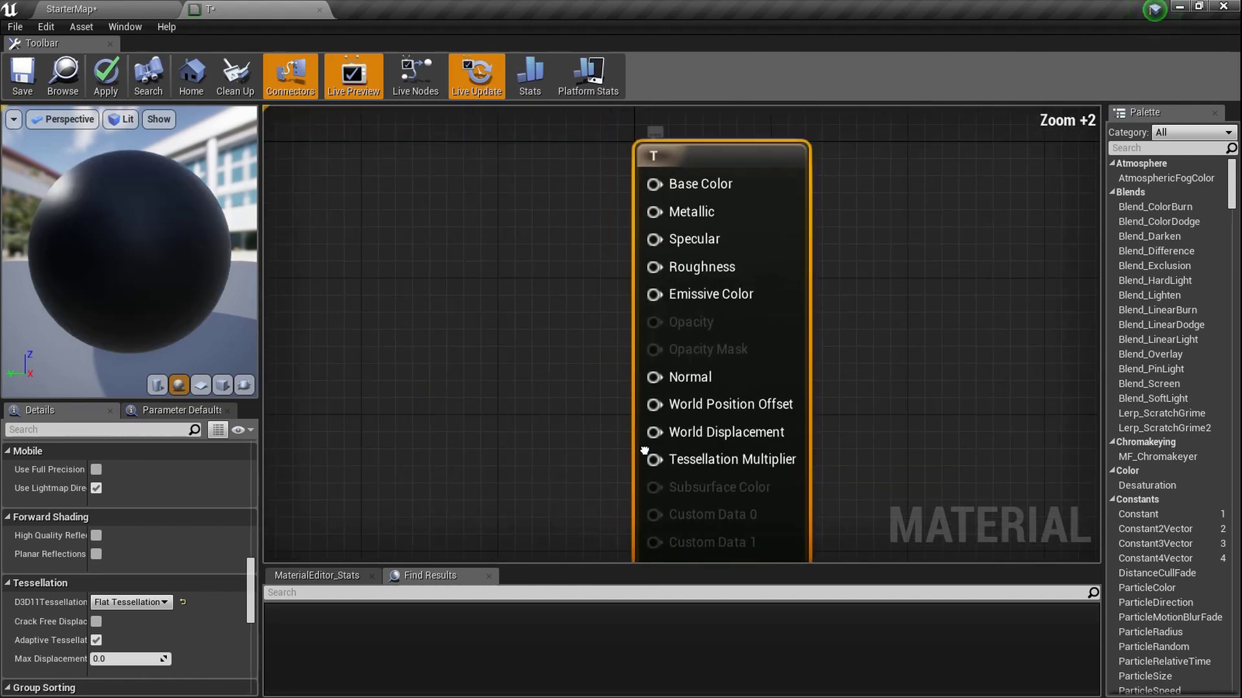
pyautogui.click(445, 169)
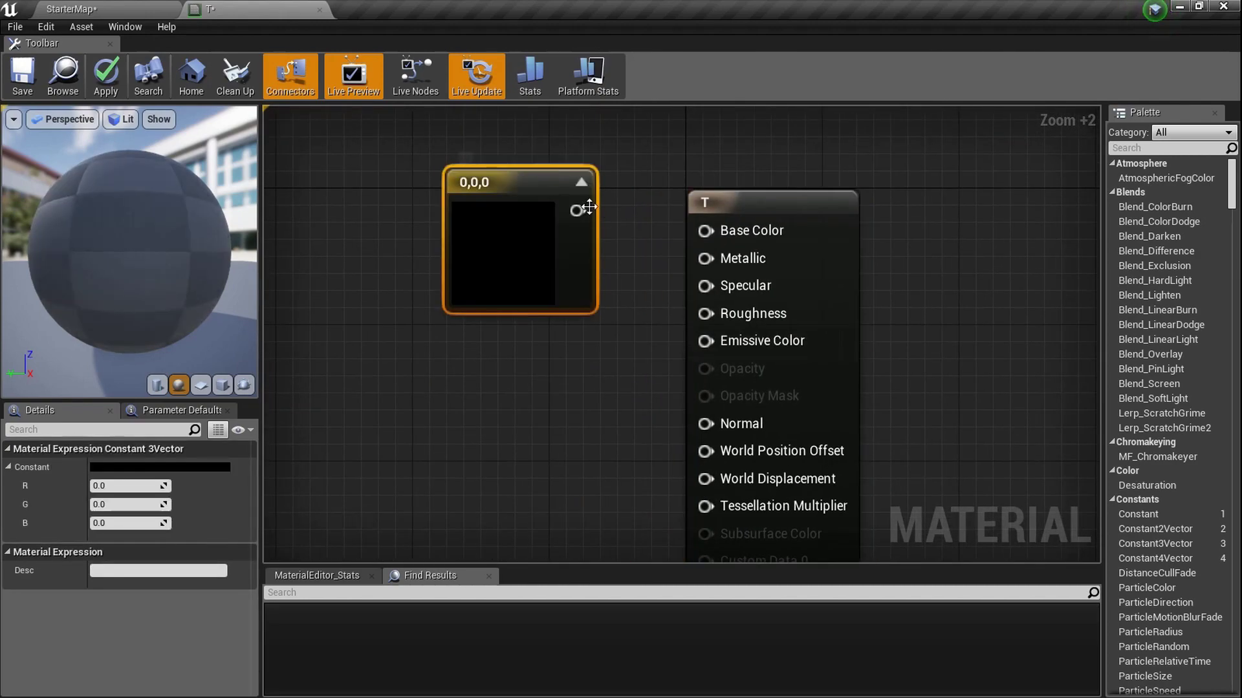
pyautogui.moveTo(578, 210); pyautogui.dragTo(707, 230)
# Step: Set the Constant3Vector color to red (1,0,0) and move the node farther from the material output node
pyautogui.doubleClick(555, 271)
pyautogui.moveTo(763, 382); pyautogui.dragTo(801, 264)
pyautogui.click(802, 644)
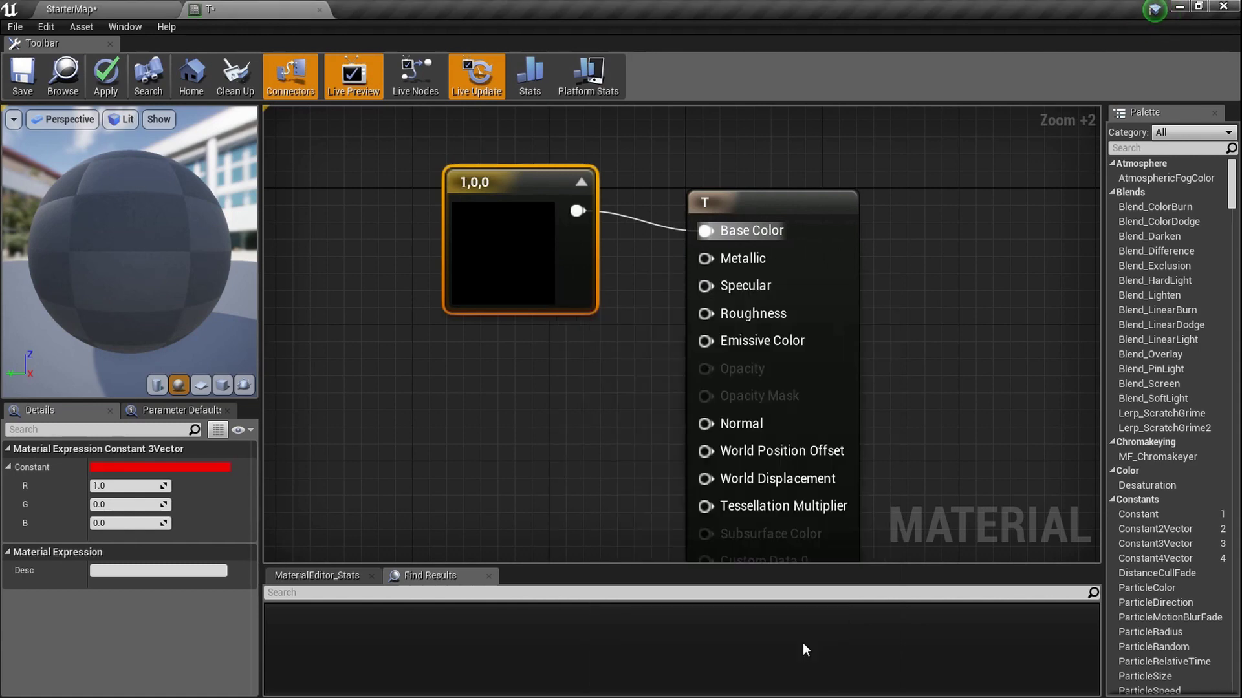
pyautogui.scroll(-3, 552, 447)
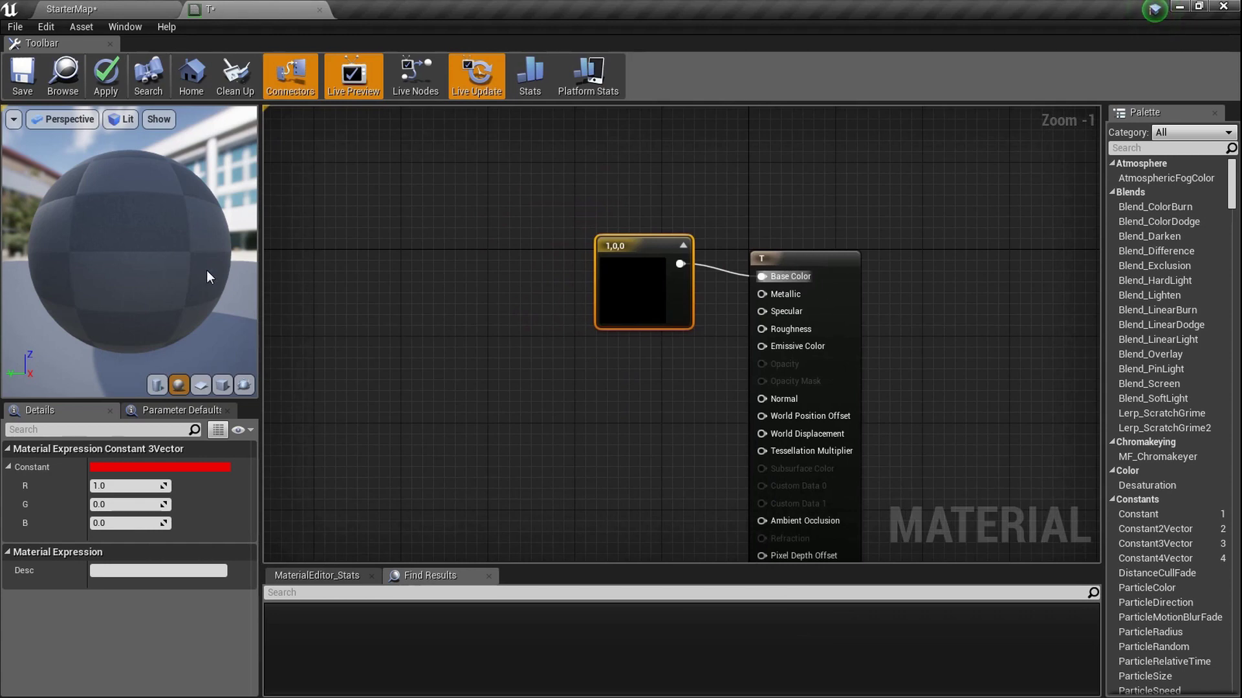
pyautogui.moveTo(496, 384); pyautogui.dragTo(602, 304, button='right')
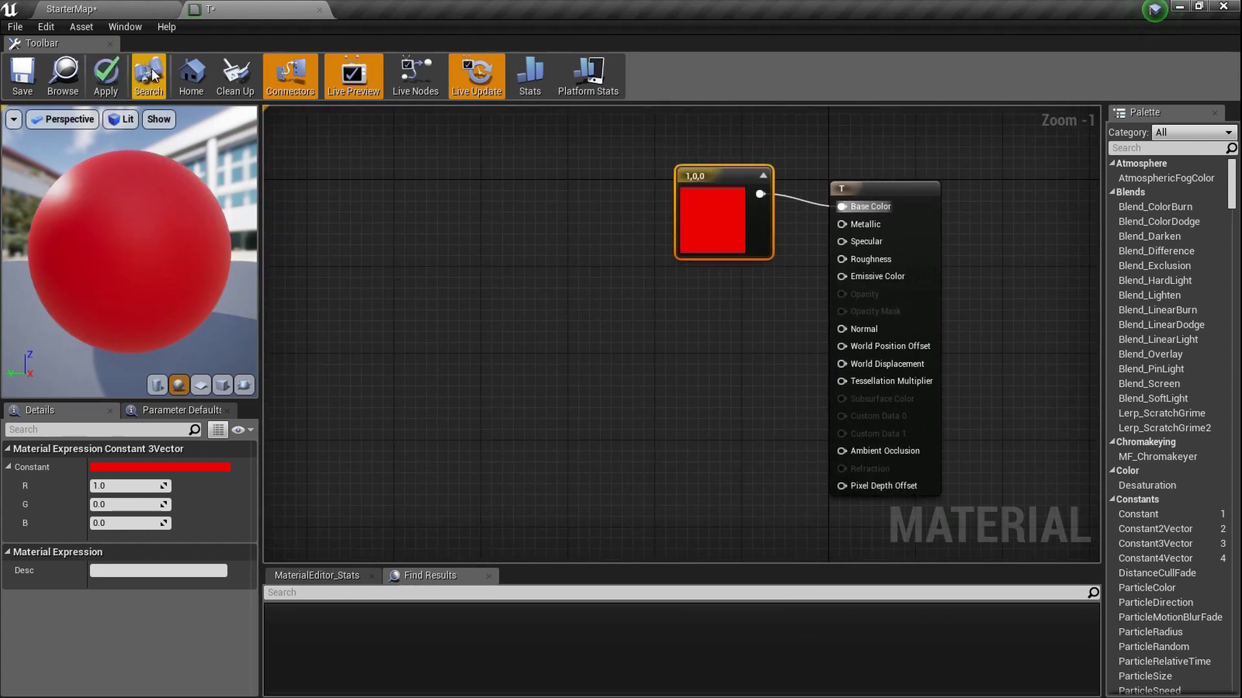
pyautogui.moveTo(676, 239); pyautogui.dragTo(547, 220)
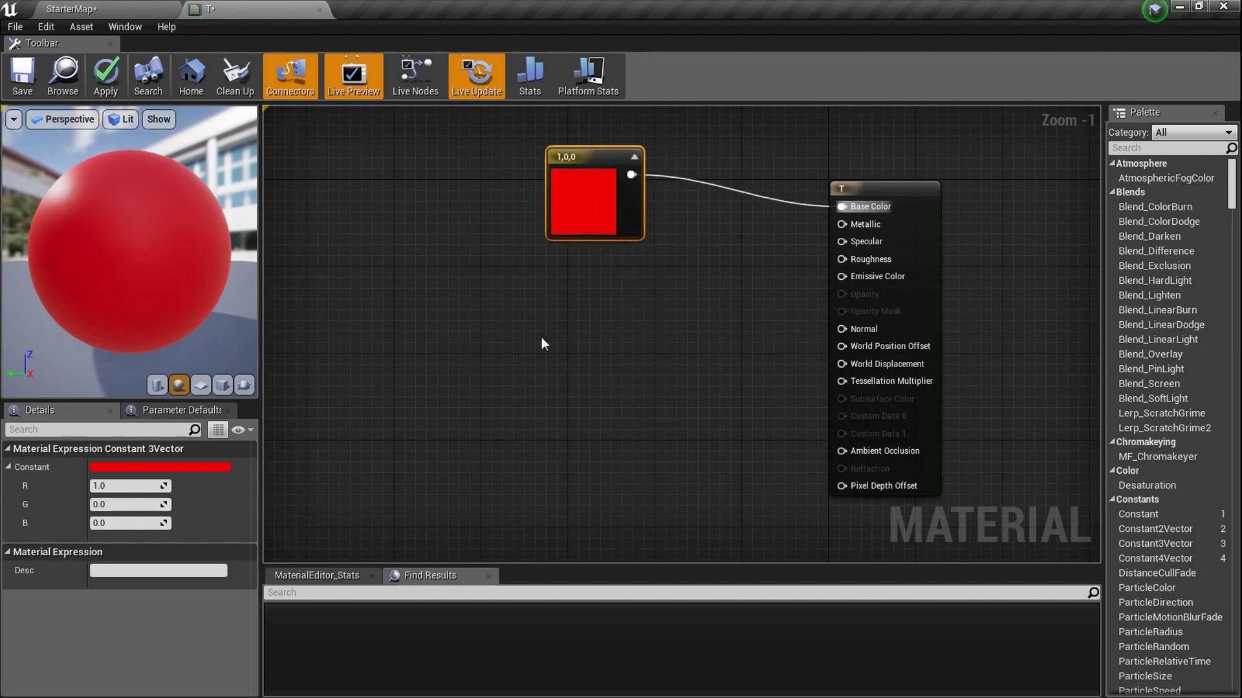
# Step: Add a VertexNormalWS node and place it below the red color node
pyautogui.rightClick(475, 331)
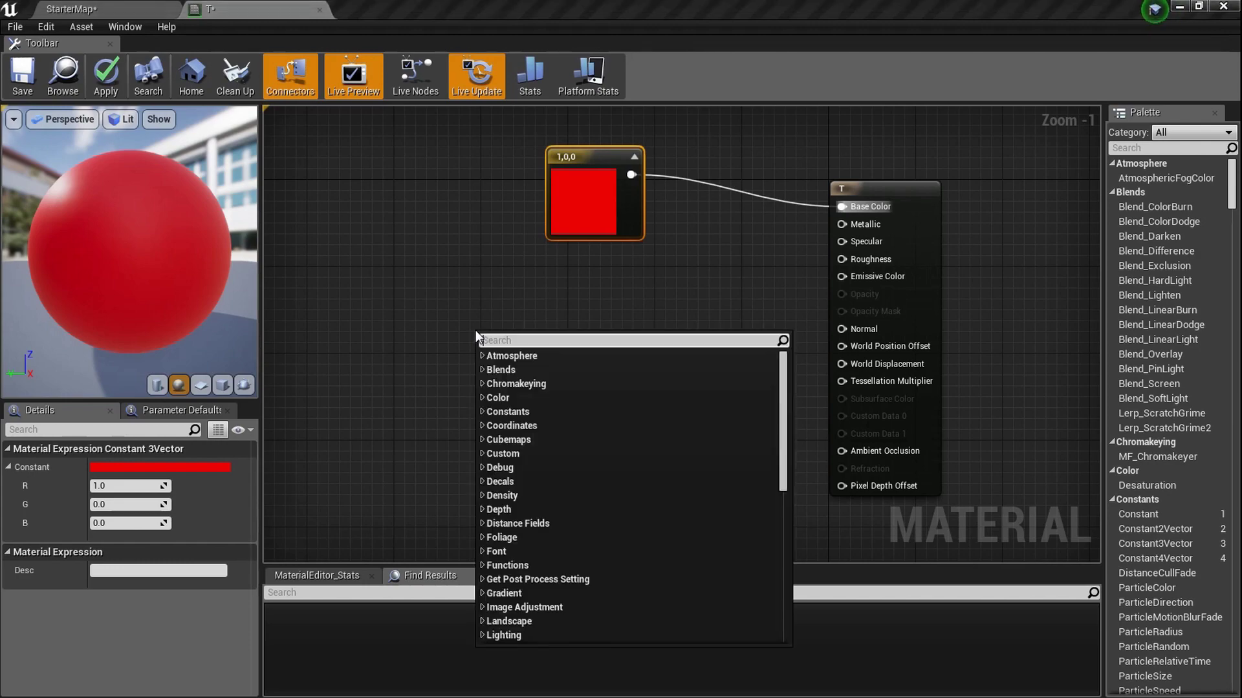
pyautogui.write('vert')
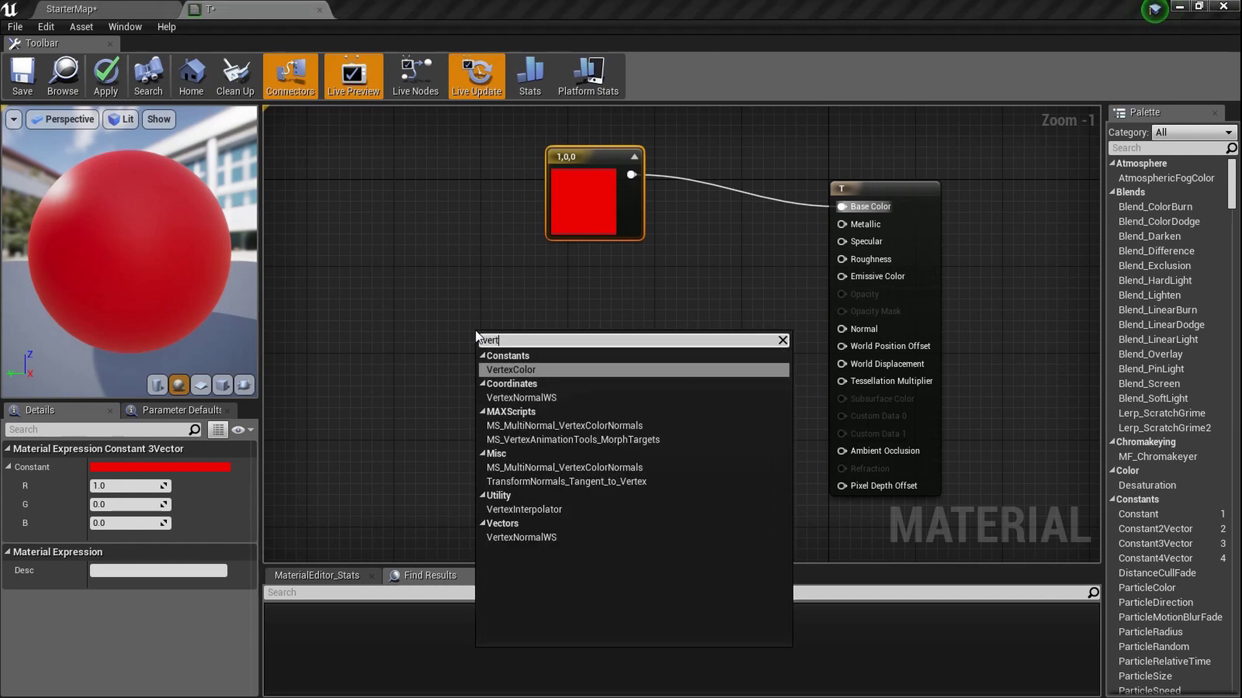
pyautogui.write('ex')
pyautogui.press('Down')
pyautogui.press('Return')
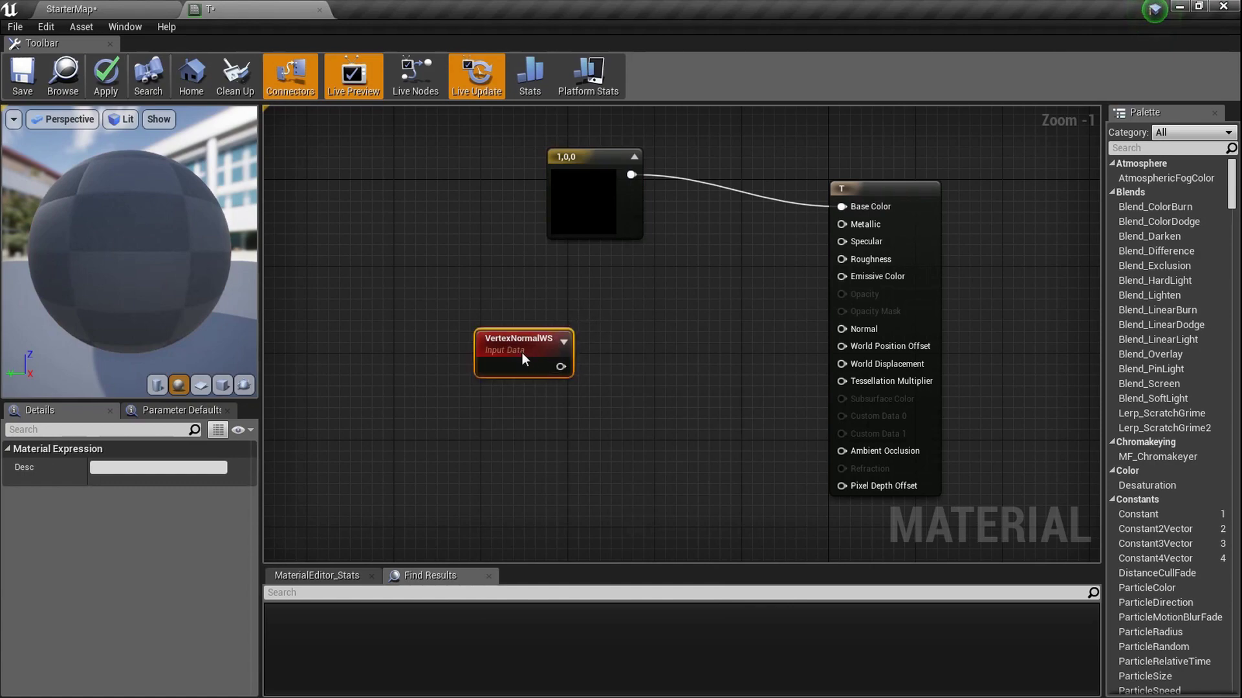
pyautogui.moveTo(524, 357); pyautogui.dragTo(507, 449)
pyautogui.keyDown('ctrl'); pyautogui.scroll(8, 507, 448); pyautogui.keyUp('ctrl')
pyautogui.moveTo(521, 443); pyautogui.dragTo(556, 353, button='right')
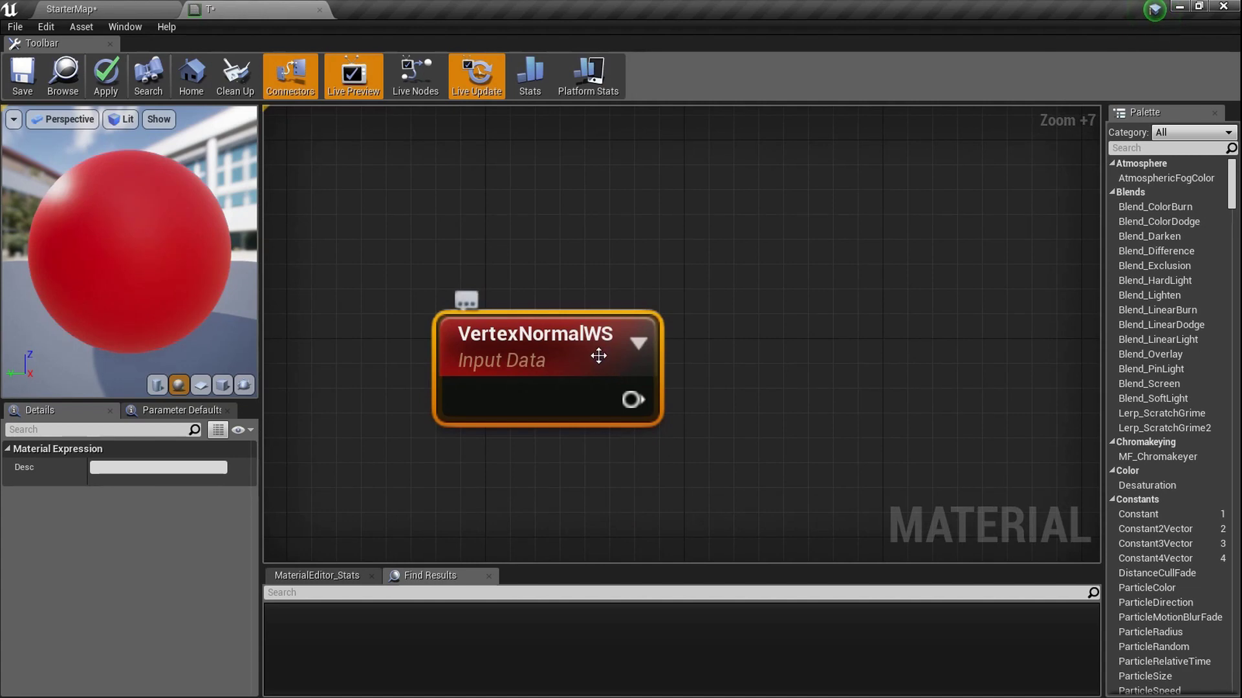
pyautogui.scroll(-7, 624, 338)
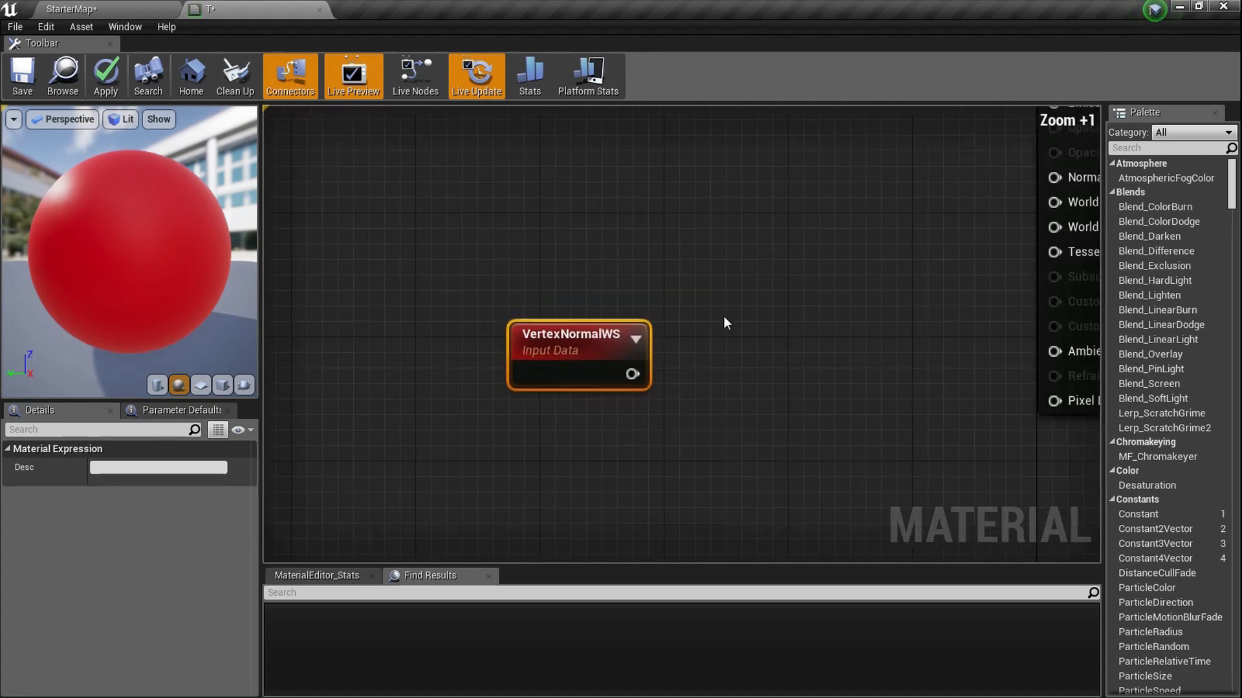
# Step: Add a Multiply node, connect VertexNormalWS to its B input, and space the two nodes apart
pyautogui.click(665, 330)
pyautogui.moveTo(585, 375); pyautogui.dragTo(677, 381)
pyautogui.moveTo(527, 354); pyautogui.dragTo(528, 403)
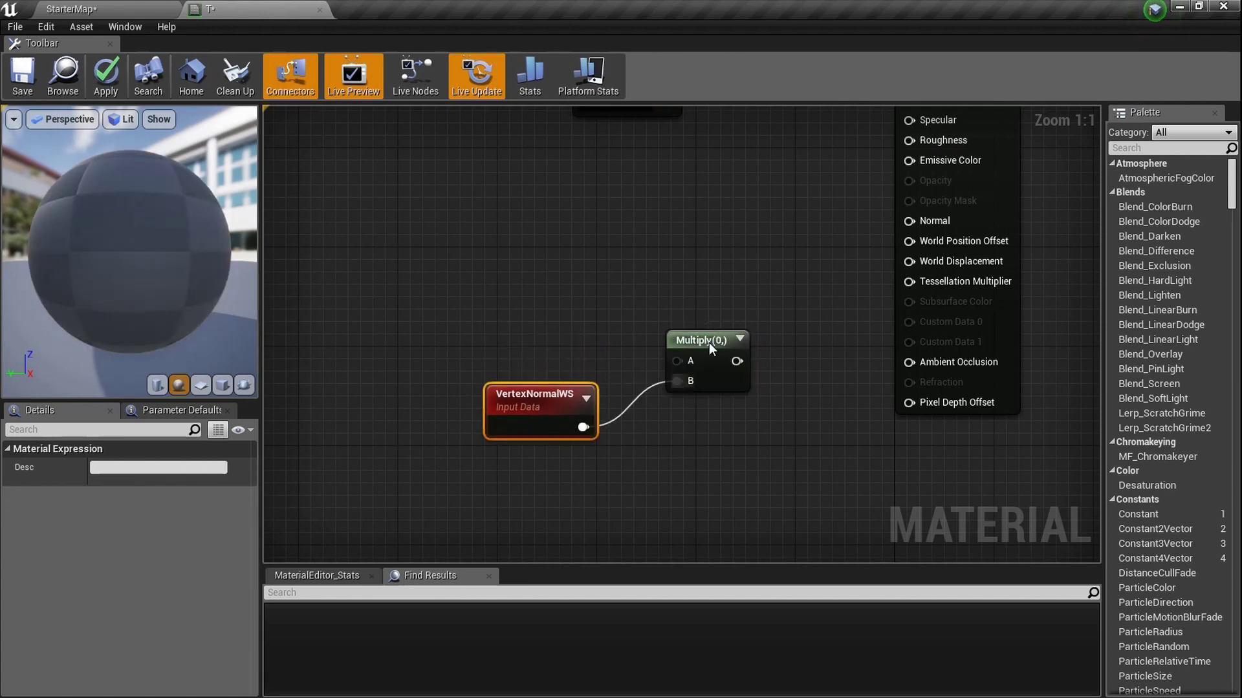
pyautogui.moveTo(708, 343); pyautogui.dragTo(703, 286)
pyautogui.moveTo(705, 349); pyautogui.dragTo(642, 343, button='right')
pyautogui.moveTo(611, 336); pyautogui.dragTo(649, 323)
# Step: Add a Noise node to the graph in front of the Multiply node
pyautogui.click(604, 272)
pyautogui.moveTo(604, 272); pyautogui.dragTo(822, 286, button='right')
pyautogui.rightClick(497, 284)
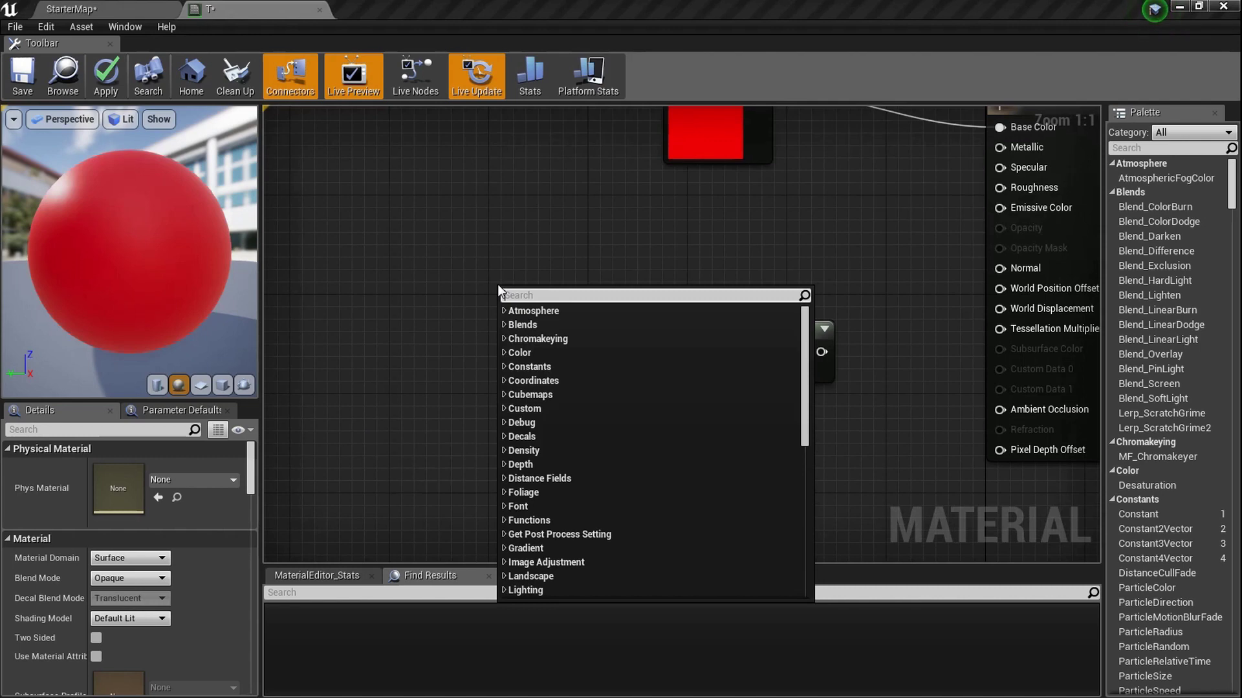
pyautogui.write('n')
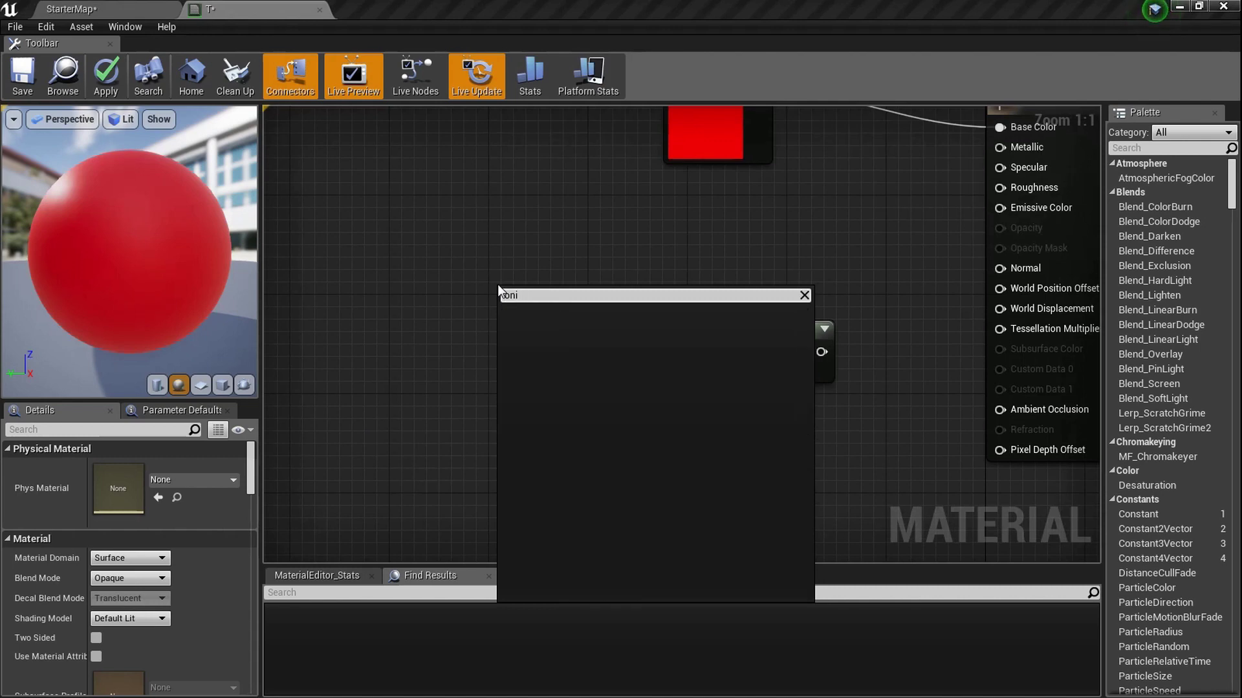
pyautogui.write('oise')
pyautogui.press('Return')
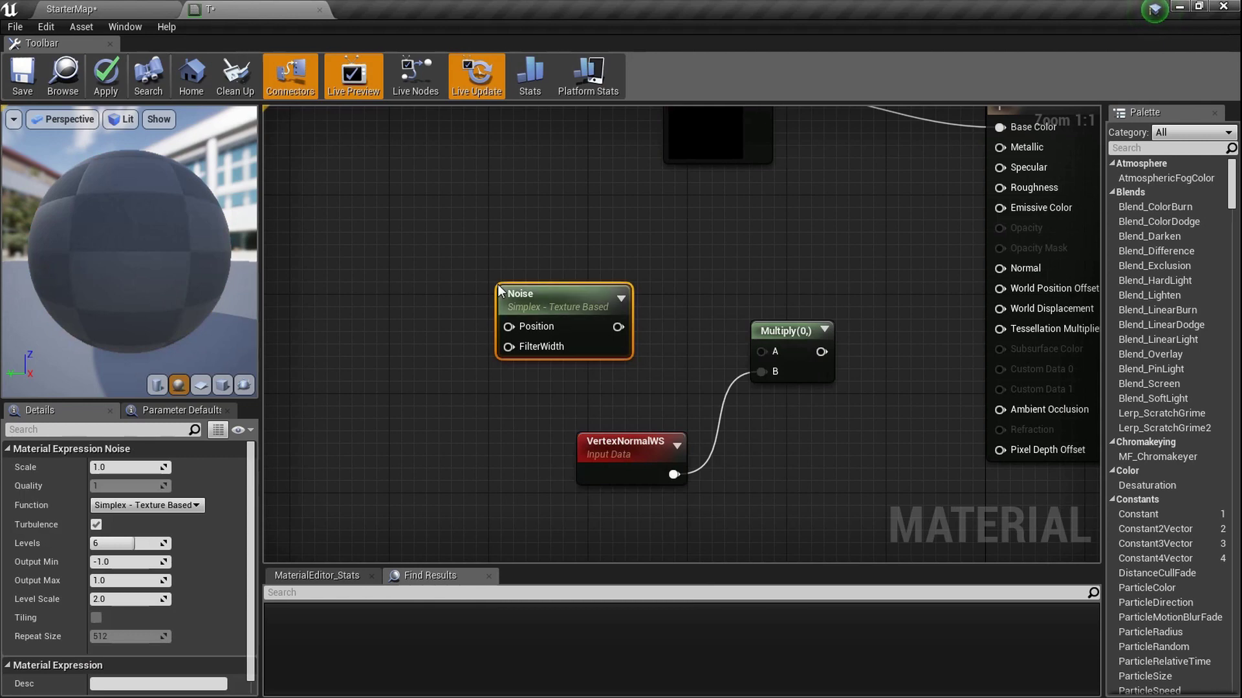
pyautogui.moveTo(499, 290); pyautogui.dragTo(405, 274, button='right')
pyautogui.moveTo(524, 311); pyautogui.dragTo(668, 336)
pyautogui.scroll(-2, 668, 336)
pyautogui.moveTo(654, 375); pyautogui.dragTo(715, 377, button='right')
pyautogui.scroll(2, 717, 372)
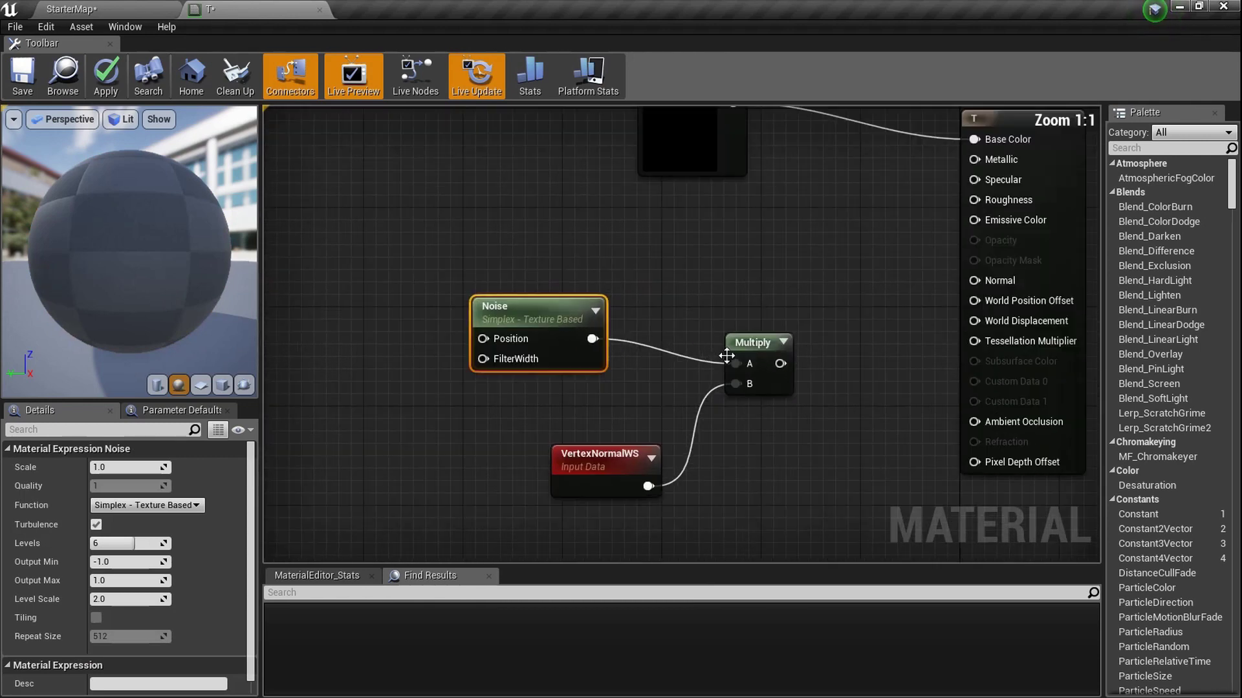
pyautogui.keyDown('alt'); pyautogui.click(738, 364); pyautogui.keyUp('alt')
# Step: Move the Noise node well away from the Multiply node and expand its preview
pyautogui.moveTo(561, 323); pyautogui.dragTo(641, 317, button='right')
pyautogui.moveTo(641, 317); pyautogui.dragTo(413, 240)
pyautogui.moveTo(506, 283); pyautogui.dragTo(577, 333, button='right')
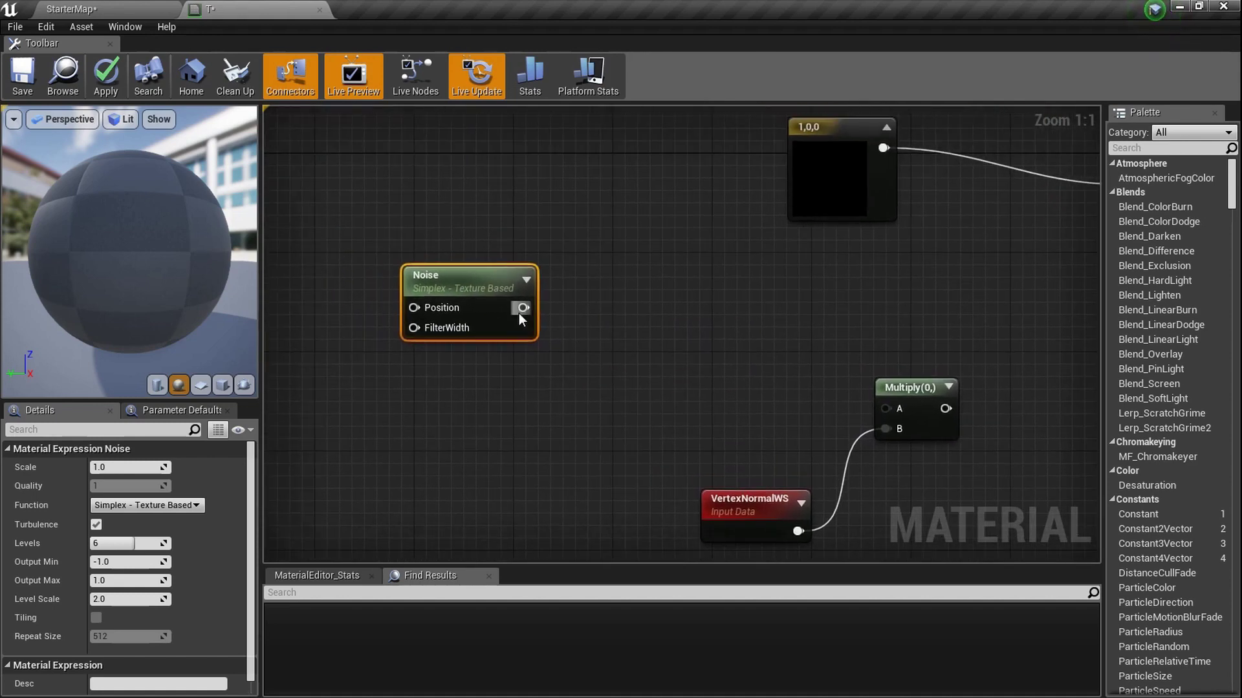
pyautogui.click(542, 281)
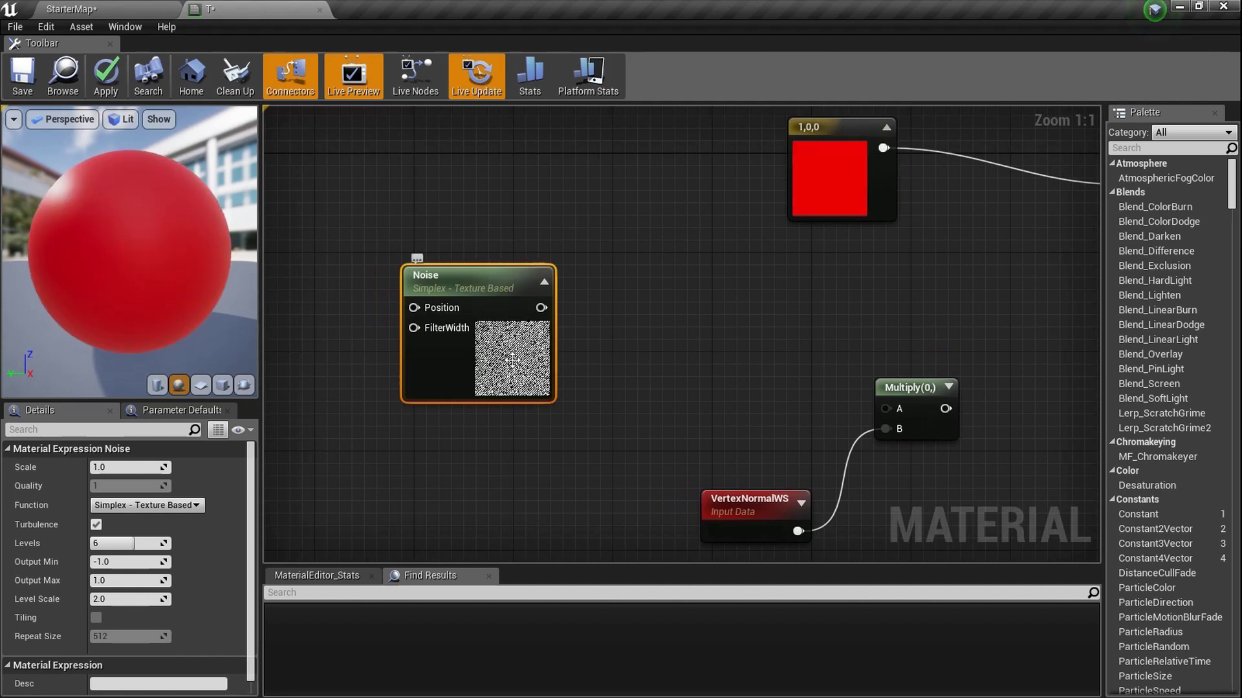
# Step: Set the Noise node's Scale to 0.005 and shift the node slightly toward the Multiply node
pyautogui.click(136, 468)
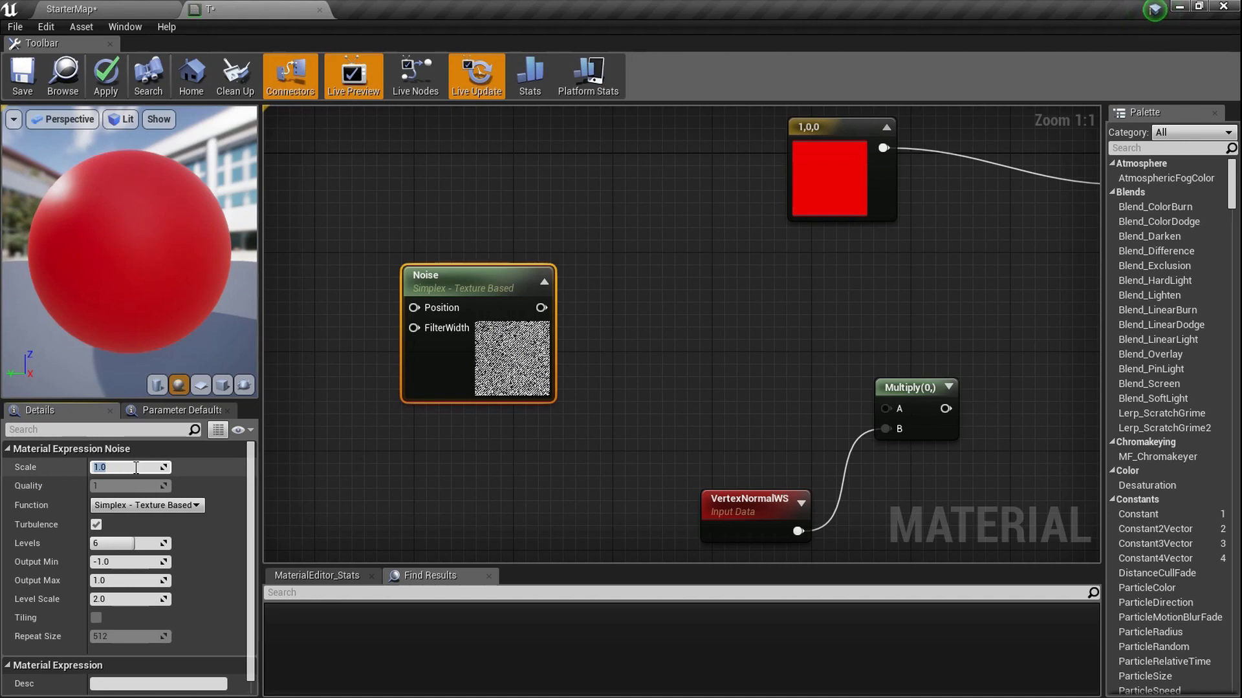
pyautogui.write('.005')
pyautogui.press('Return')
pyautogui.moveTo(502, 341); pyautogui.dragTo(561, 361)
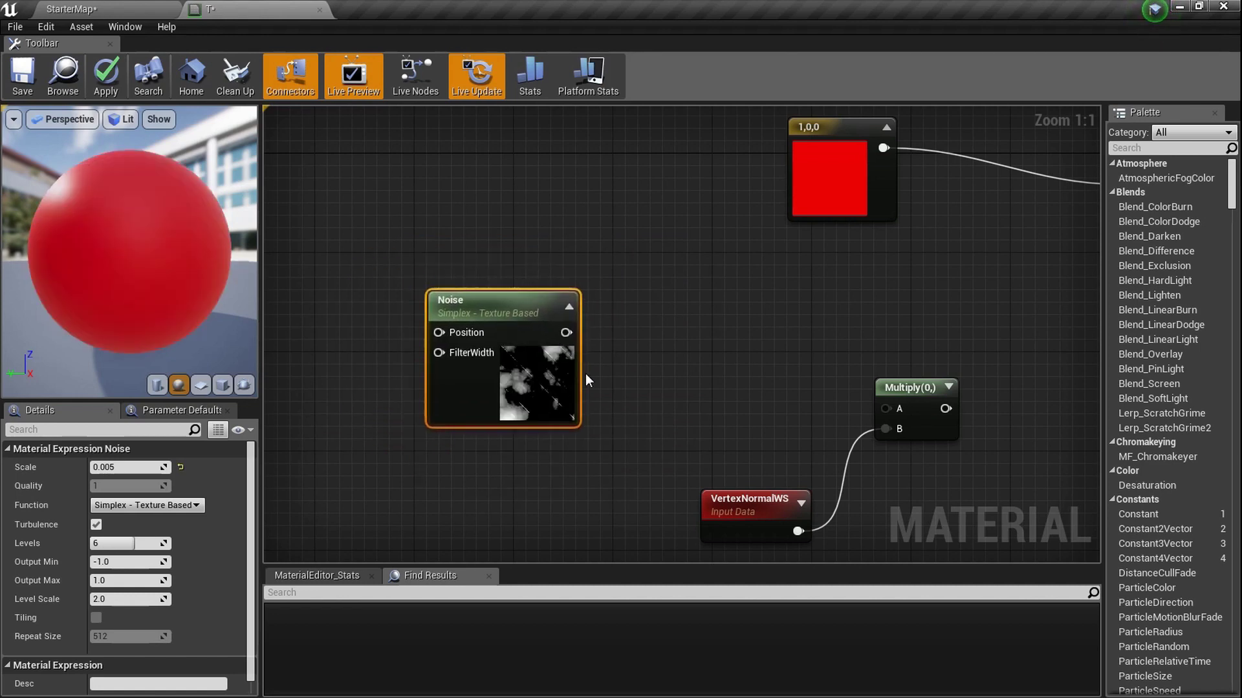
# Step: Add a second Multiply node with the Noise output connected to A and a new Constant node connected to B
pyautogui.click(654, 325)
pyautogui.click(659, 330)
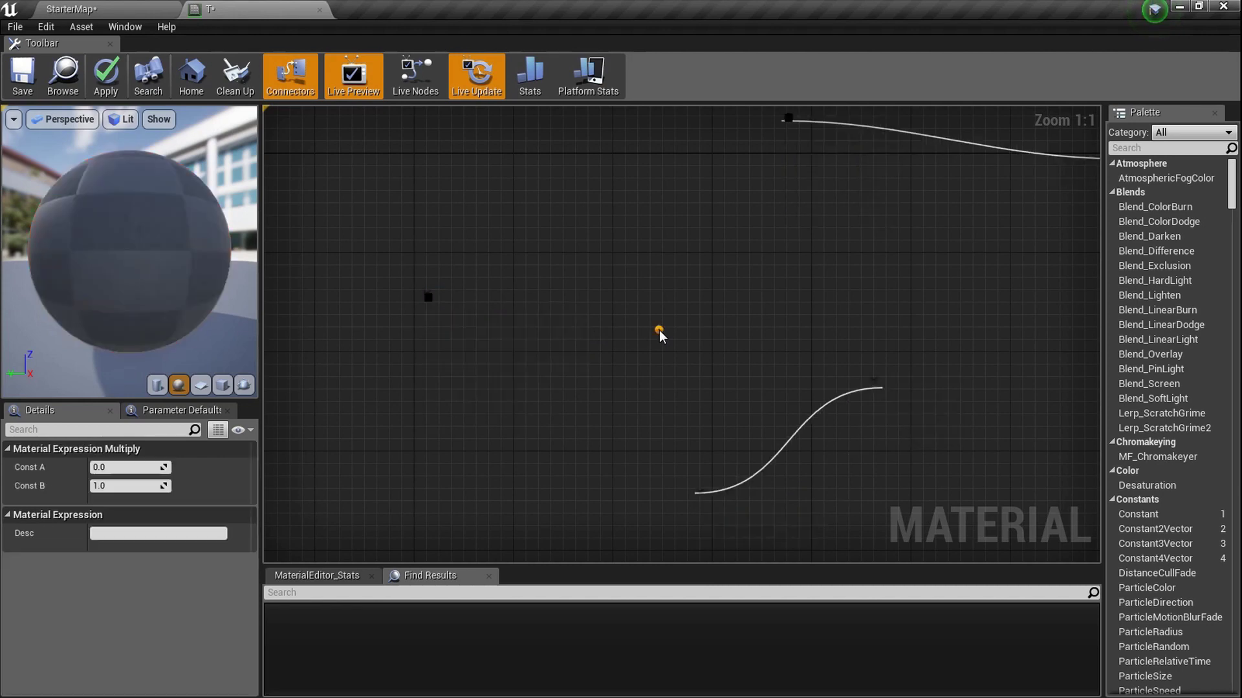
pyautogui.moveTo(671, 359); pyautogui.dragTo(673, 361)
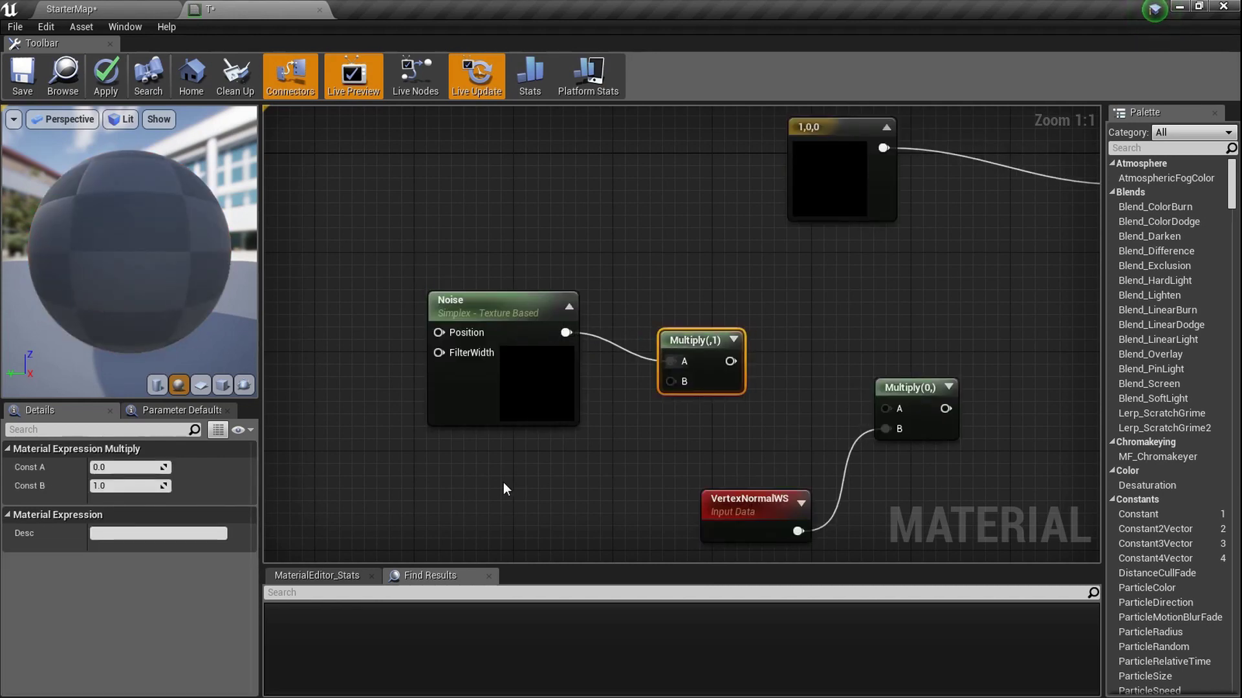
pyautogui.click(499, 482)
pyautogui.moveTo(522, 509); pyautogui.dragTo(671, 381)
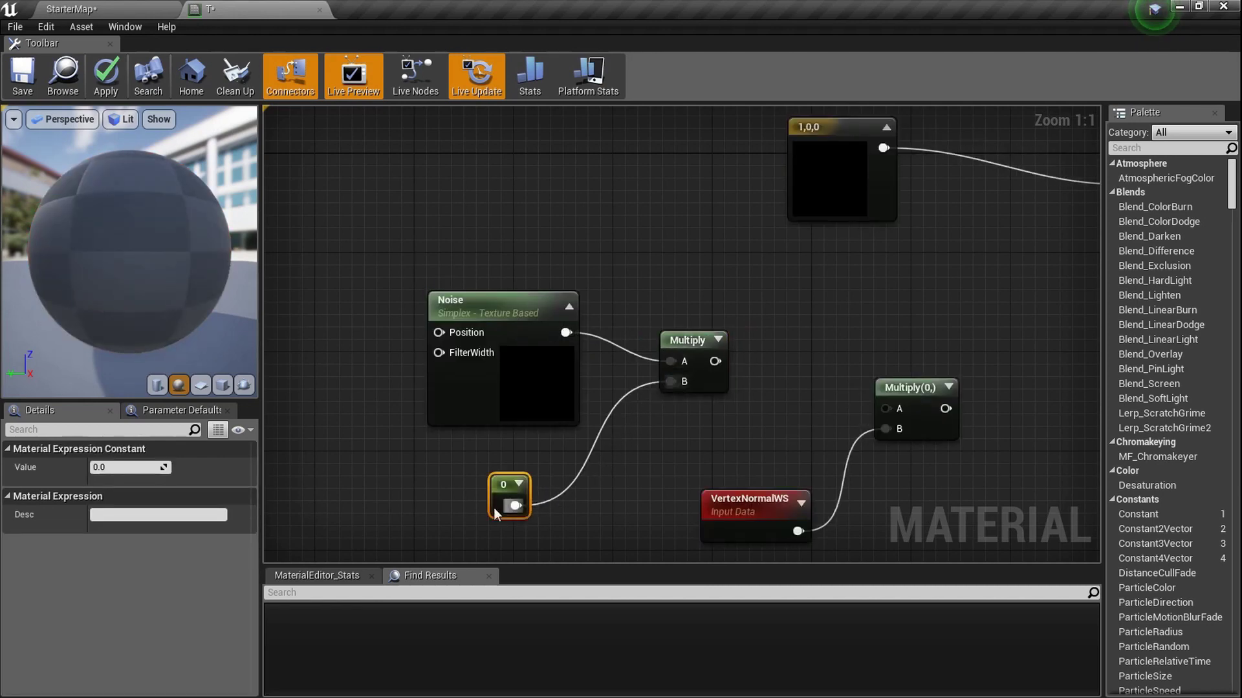
# Step: Set the Constant to 50 and connect the noise Multiply output to input A of the vertex-normal Multiply
pyautogui.click(111, 469)
pyautogui.write('50')
pyautogui.press('Return')
pyautogui.moveTo(716, 367); pyautogui.dragTo(624, 315, button='right')
pyautogui.moveTo(624, 314); pyautogui.dragTo(809, 365)
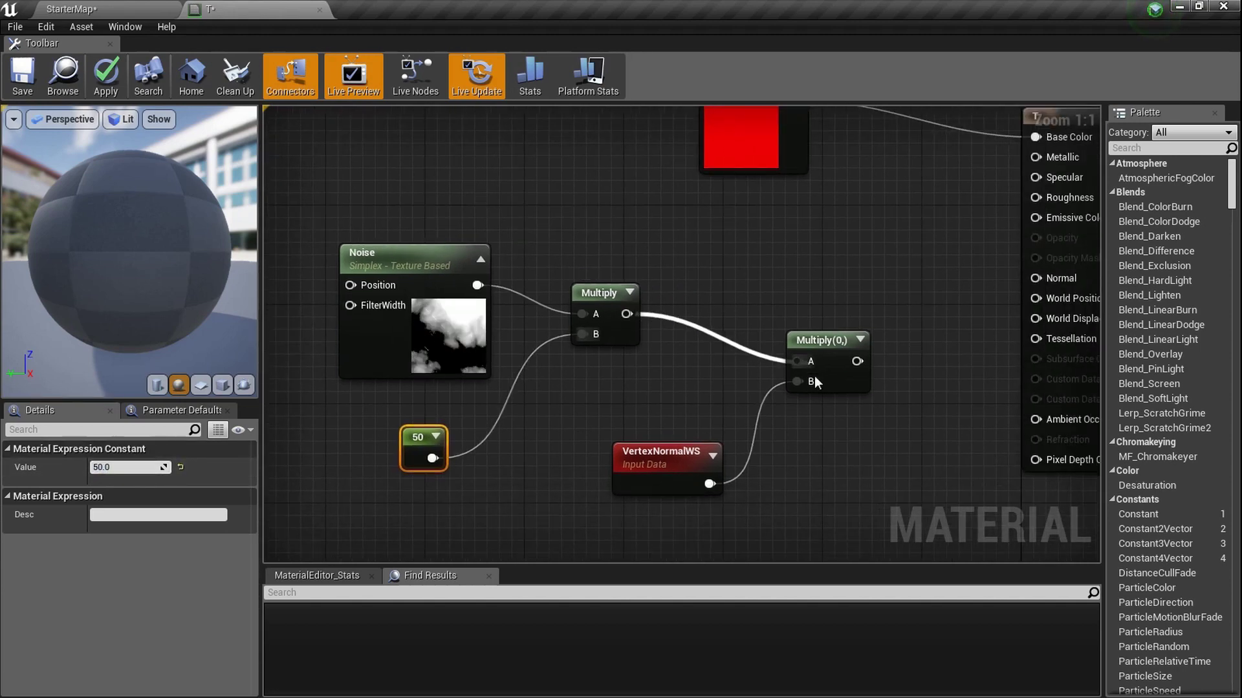
# Step: Connect the vertex-normal Multiply output to the material's World Displacement input and save the material
pyautogui.moveTo(849, 398); pyautogui.dragTo(628, 394, button='right')
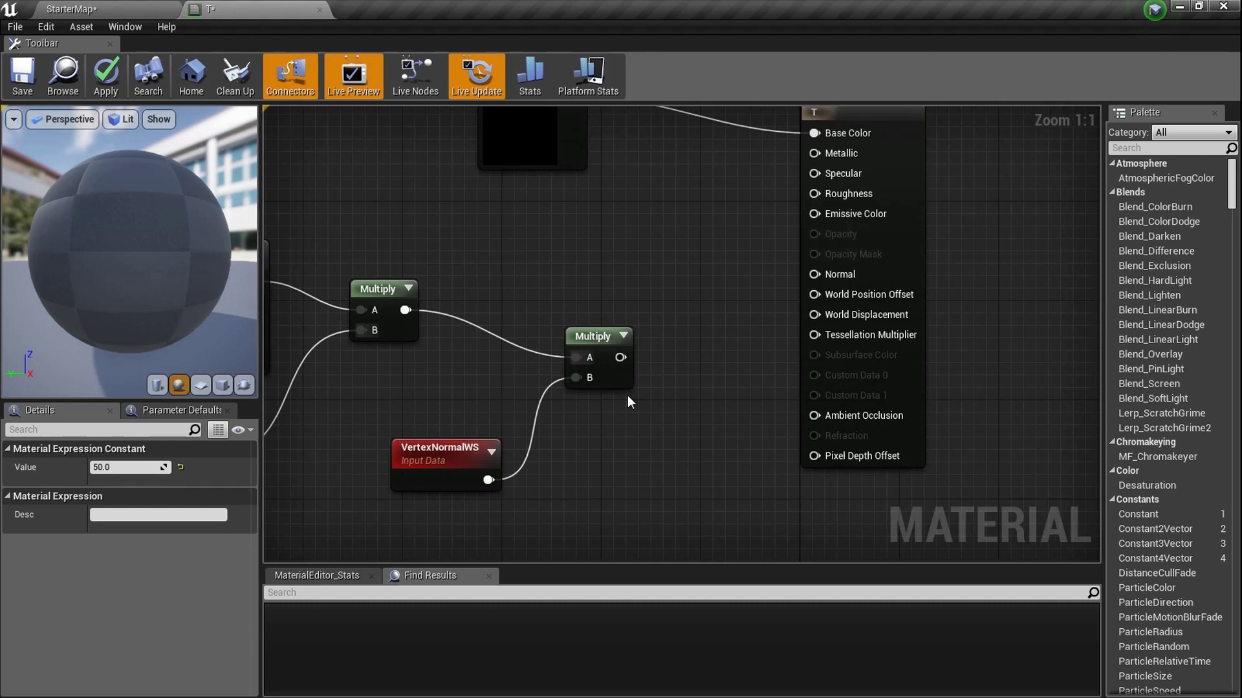
pyautogui.moveTo(582, 366); pyautogui.dragTo(610, 343, button='right')
pyautogui.moveTo(344, 390); pyautogui.dragTo(399, 372, button='right')
pyautogui.moveTo(671, 333); pyautogui.dragTo(865, 290)
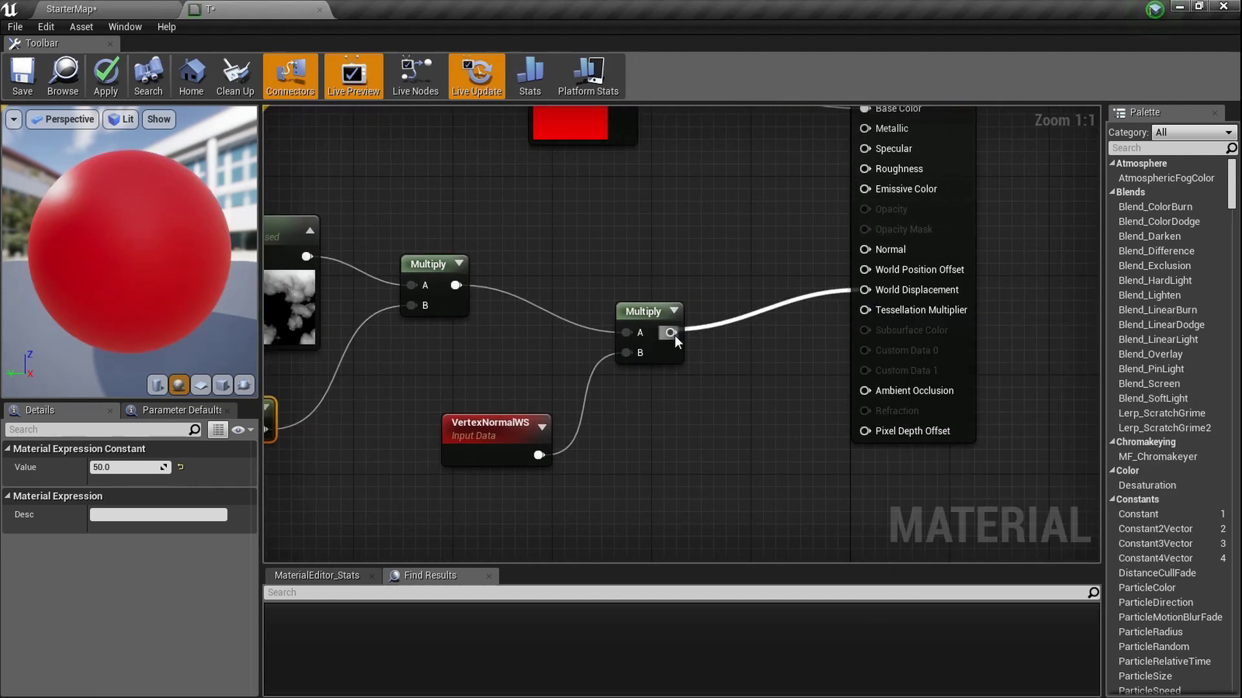
pyautogui.scroll(-2, 674, 336)
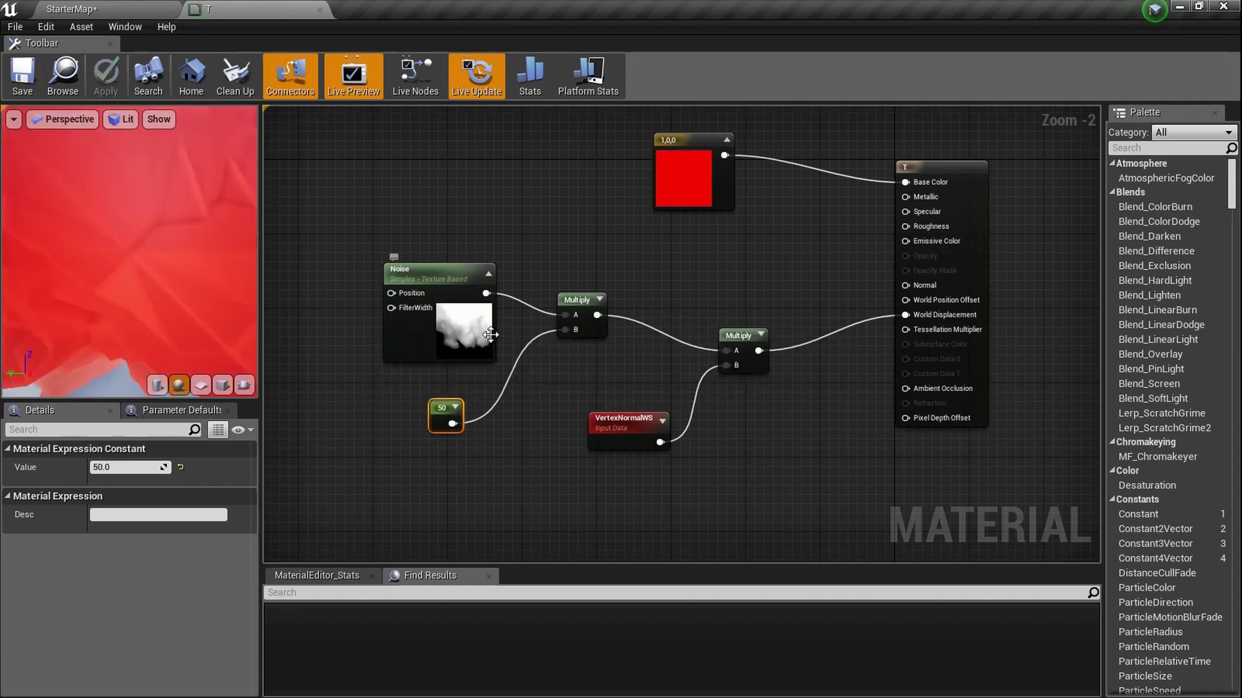
# Step: Examine the displaced sphere in the material preview from different distances and angles
pyautogui.scroll(-5, 185, 263)
pyautogui.scroll(5, 185, 262)
pyautogui.moveTo(185, 263); pyautogui.dragTo(78, 247)
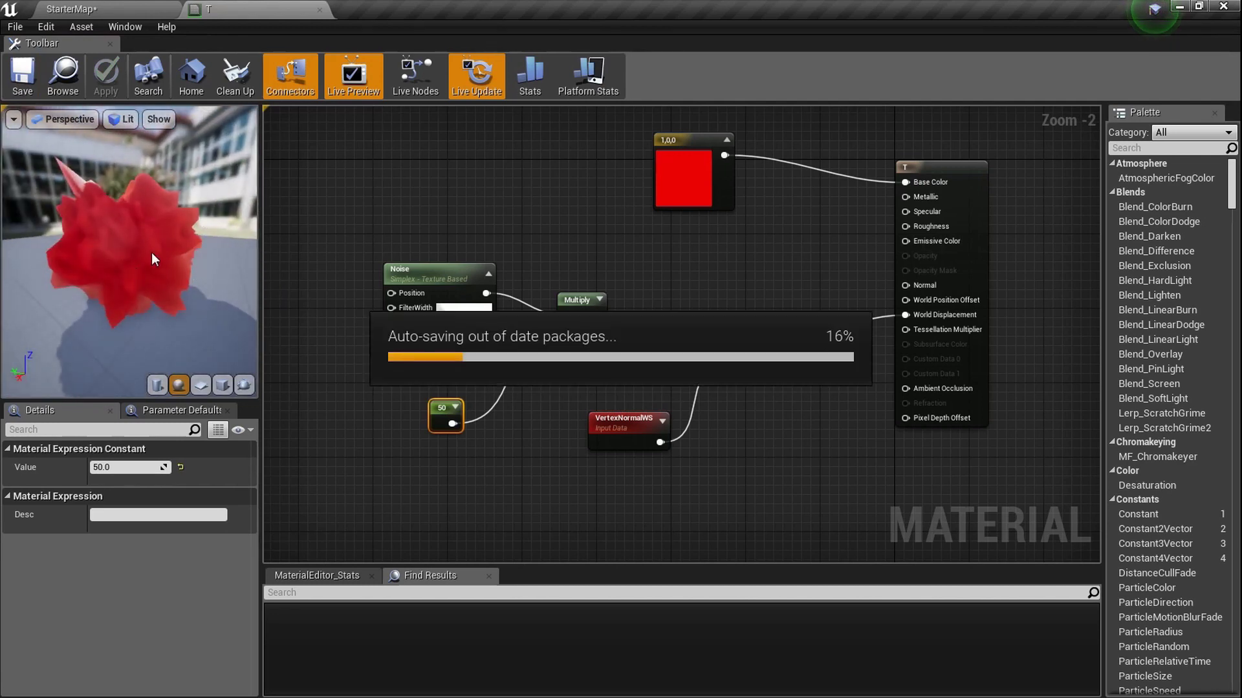
# Step: Switch to the StarterMap level, select the large displaced sphere and shift it slightly along its axes
pyautogui.click(108, 10)
pyautogui.moveTo(466, 291); pyautogui.dragTo(420, 294, button='right')
pyautogui.press('w')
pyautogui.press('w')
pyautogui.click(554, 479)
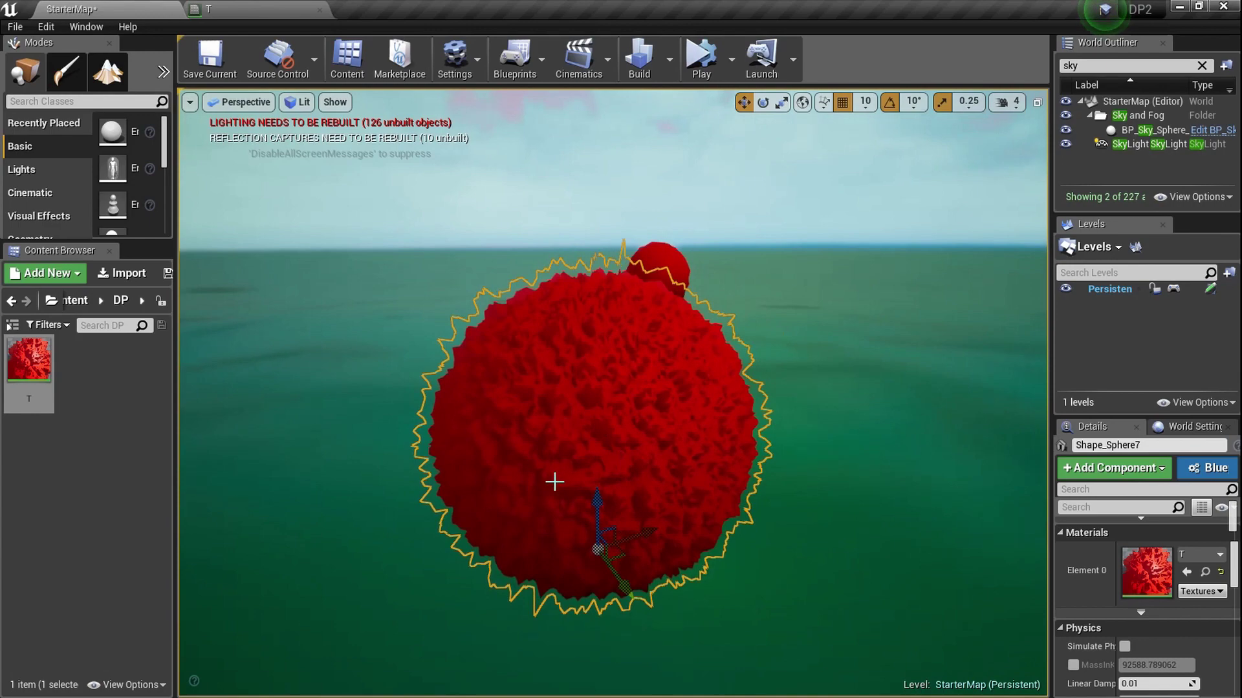
pyautogui.moveTo(648, 532); pyautogui.dragTo(618, 538)
pyautogui.moveTo(588, 540); pyautogui.dragTo(646, 531)
pyautogui.moveTo(595, 497); pyautogui.dragTo(590, 466)
# Step: Try flattening the large sphere along its vertical axis, and undo the scaling
pyautogui.press('e')
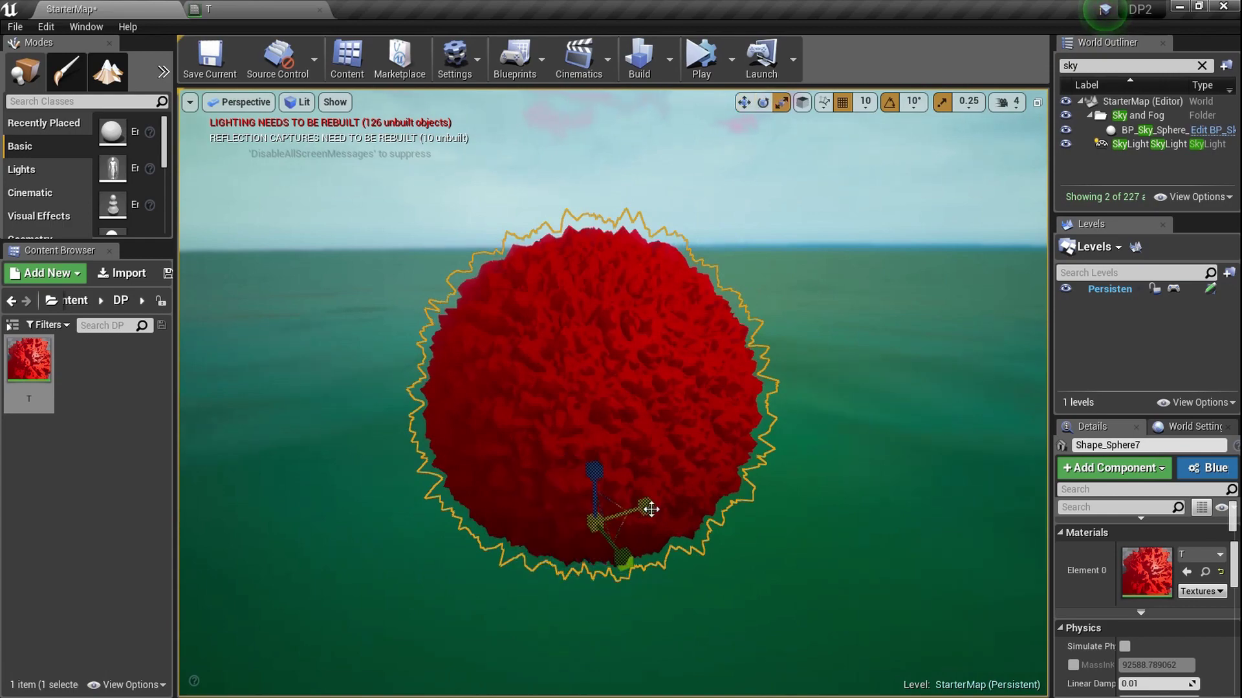
pyautogui.moveTo(646, 510); pyautogui.dragTo(652, 507)
pyautogui.moveTo(579, 468); pyautogui.dragTo(582, 542)
pyautogui.hotkey('ctrl', 'z')
pyautogui.hotkey('ctrl', 'z')
pyautogui.moveTo(581, 542); pyautogui.dragTo(585, 432, button='right')
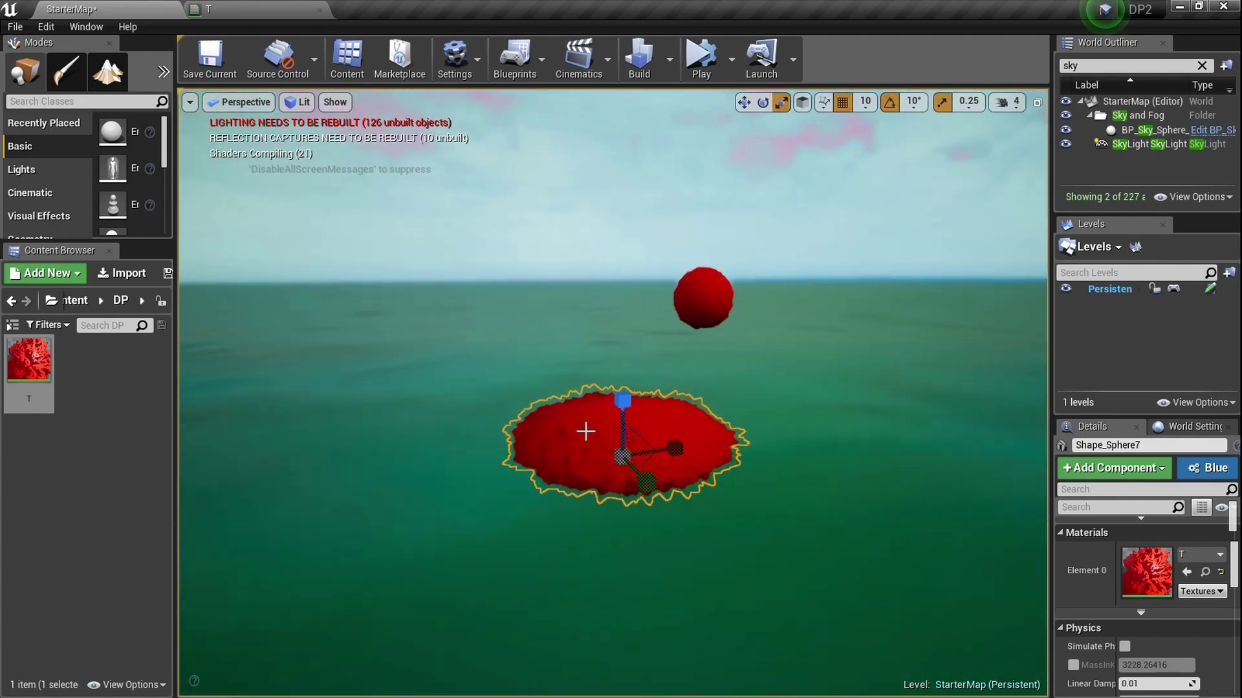
pyautogui.moveTo(585, 431); pyautogui.dragTo(590, 426)
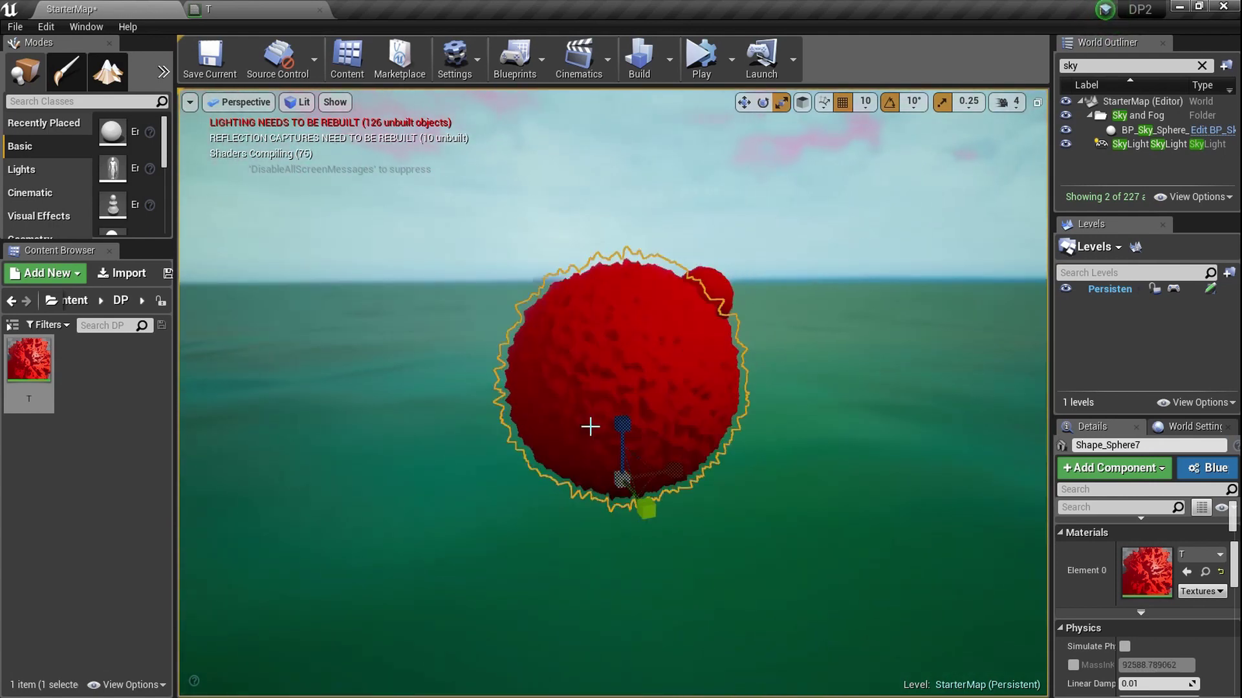
# Step: Return to material T and set the Noise node's Scale to 0.001
pyautogui.click(283, 8)
pyautogui.click(171, 9)
pyautogui.click(240, 10)
pyautogui.moveTo(454, 329); pyautogui.dragTo(491, 355, button='right')
pyautogui.keyDown('ctrl'); pyautogui.scroll(6, 485, 344); pyautogui.keyUp('ctrl')
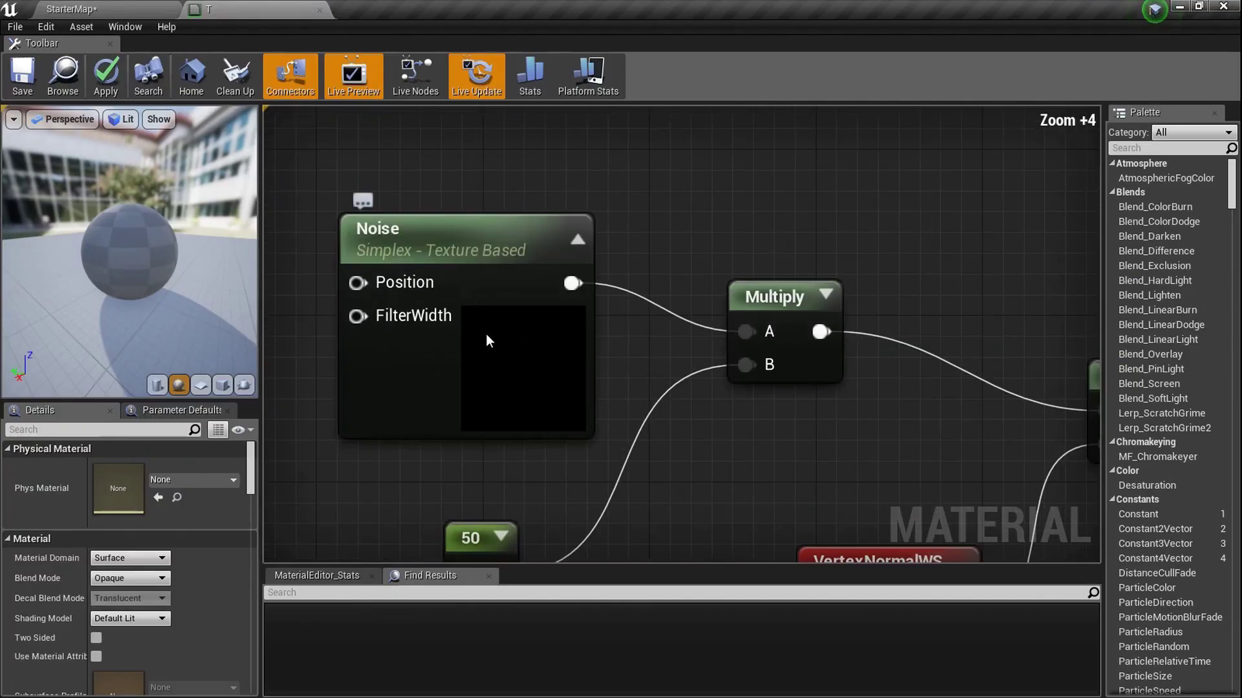
pyautogui.click(485, 336)
pyautogui.click(143, 464)
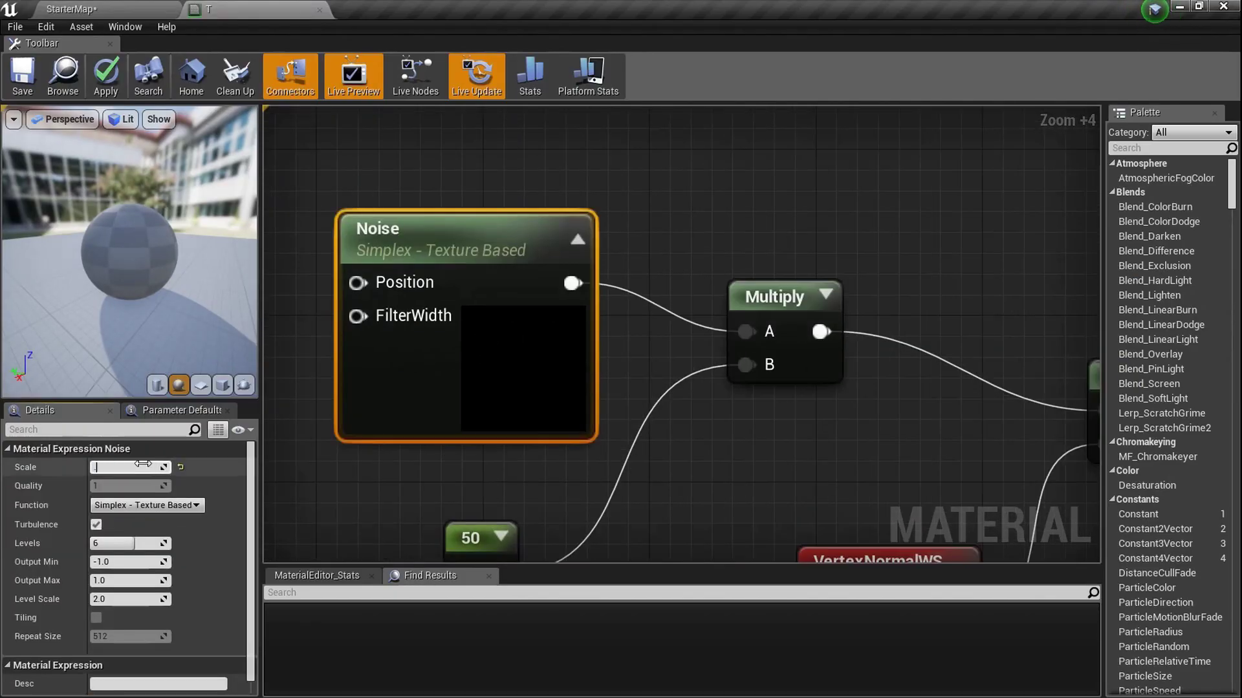
pyautogui.write('0.001')
pyautogui.press('Return')
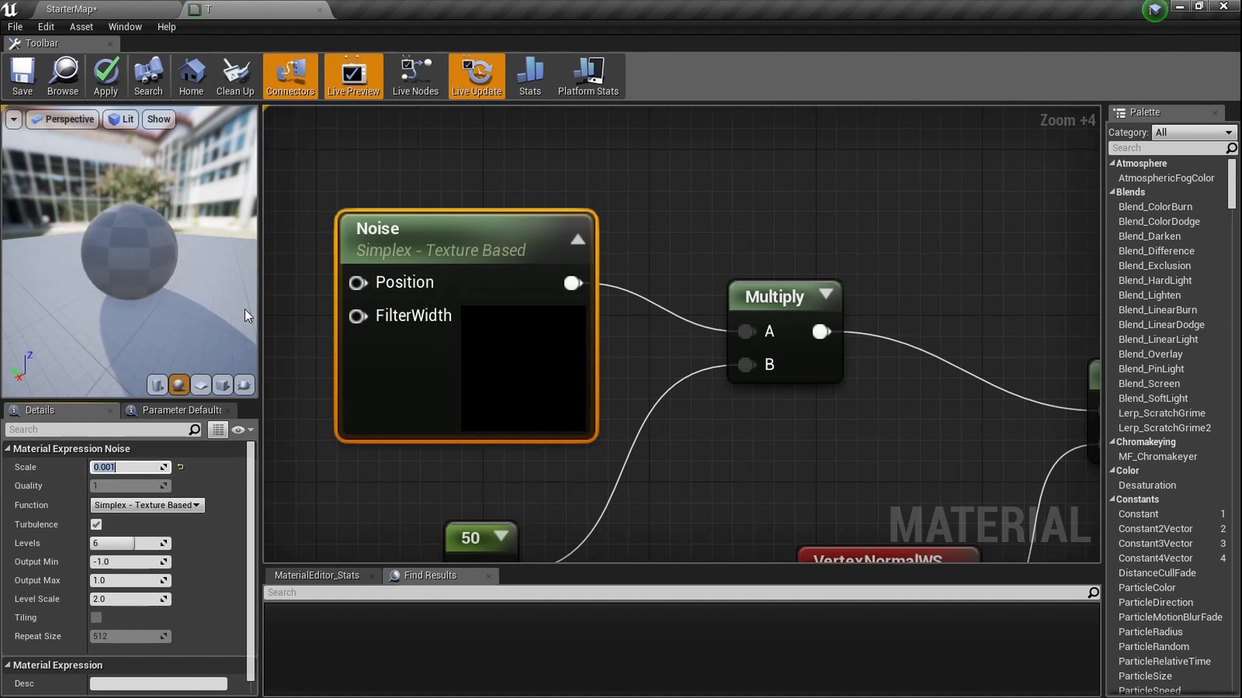
# Step: Feed a new Constant node with value 8 into the Tessellation Multiplier input and save the material
pyautogui.scroll(-4, 518, 291)
pyautogui.moveTo(1048, 400); pyautogui.dragTo(669, 357, button='right')
pyautogui.scroll(6, 668, 356)
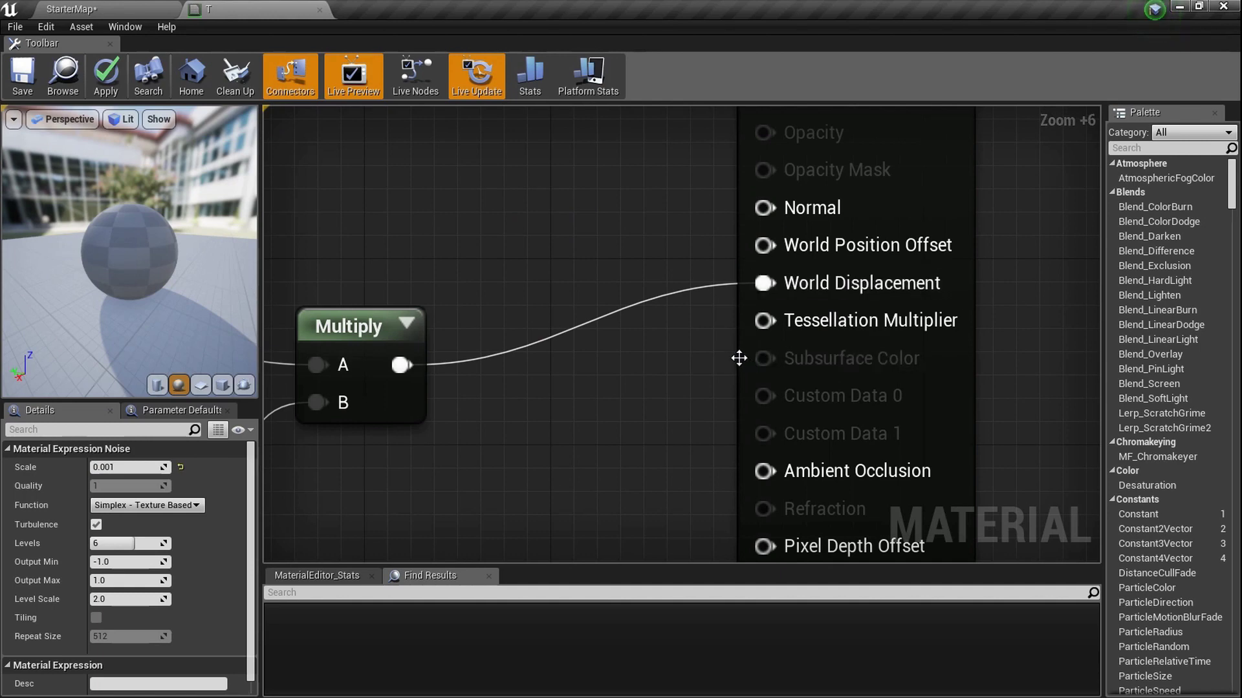
pyautogui.moveTo(737, 356); pyautogui.dragTo(669, 338, button='right')
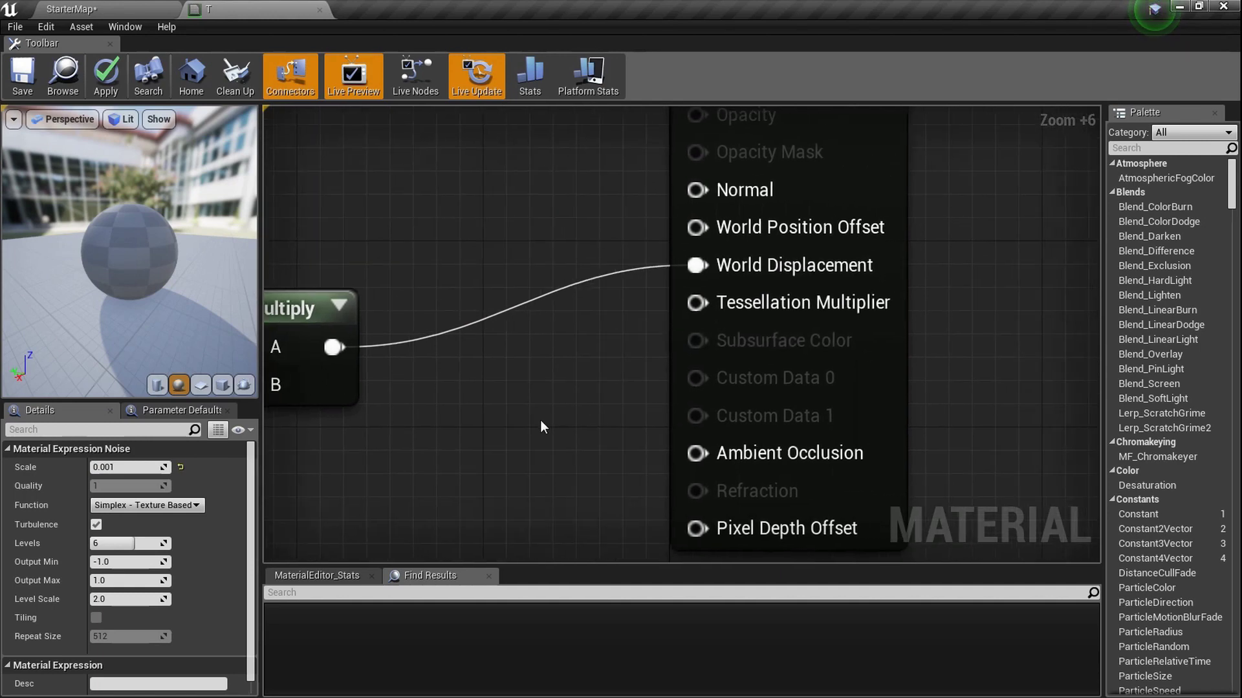
pyautogui.click(451, 406)
pyautogui.scroll(-4, 582, 434)
pyautogui.click(582, 434)
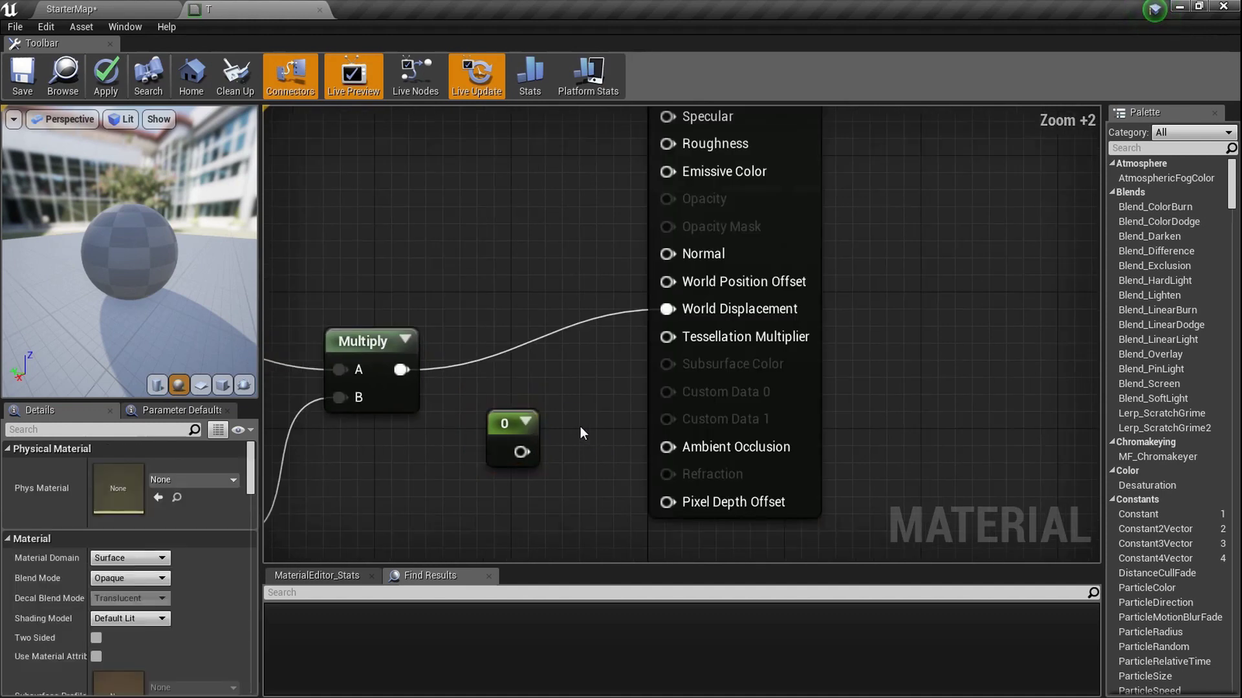
pyautogui.moveTo(522, 451); pyautogui.dragTo(667, 337)
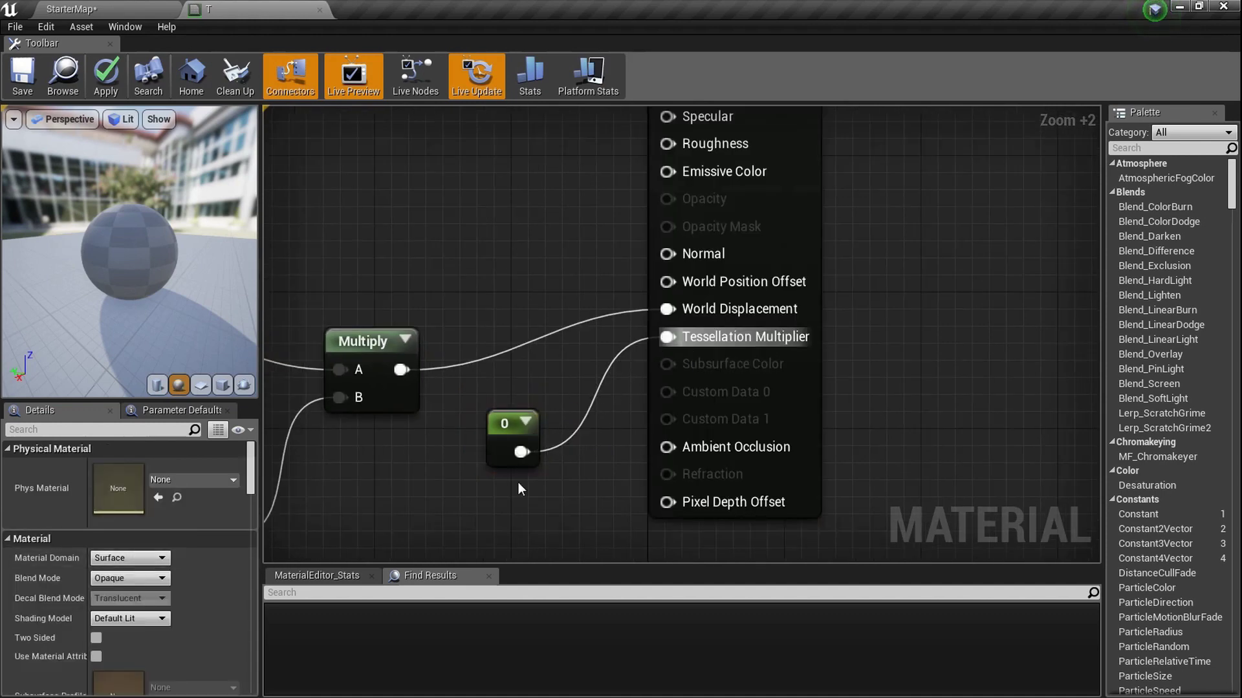
pyautogui.click(500, 425)
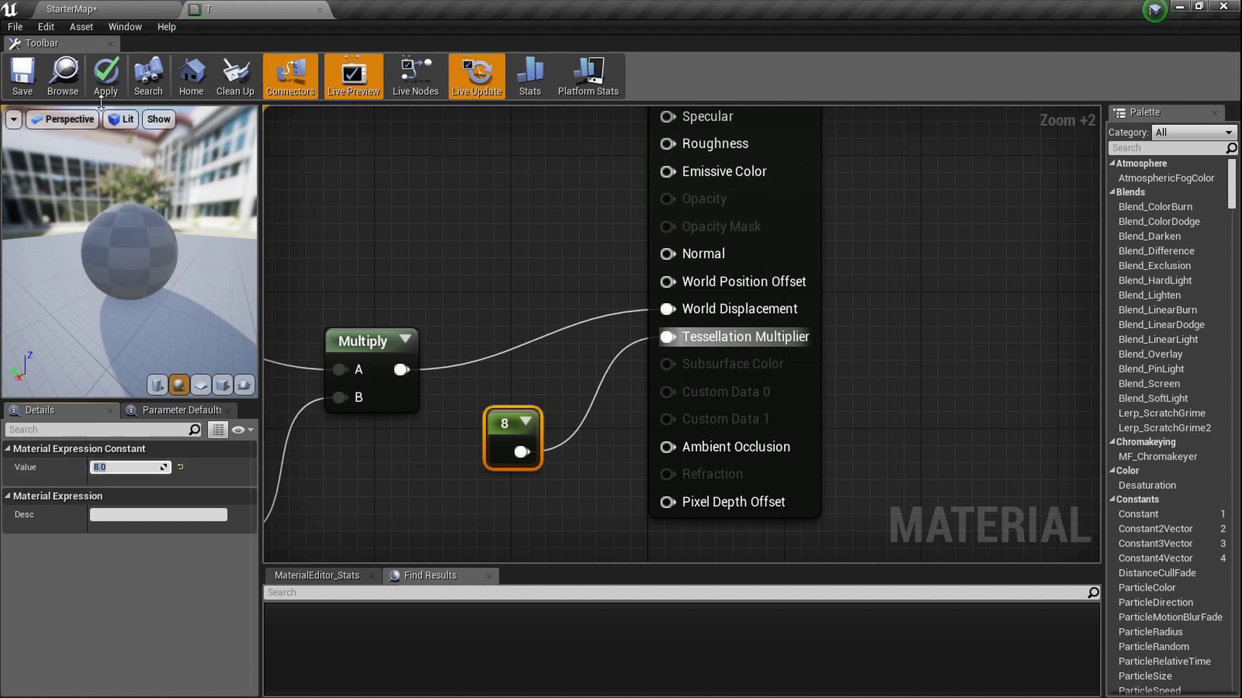
pyautogui.click(22, 92)
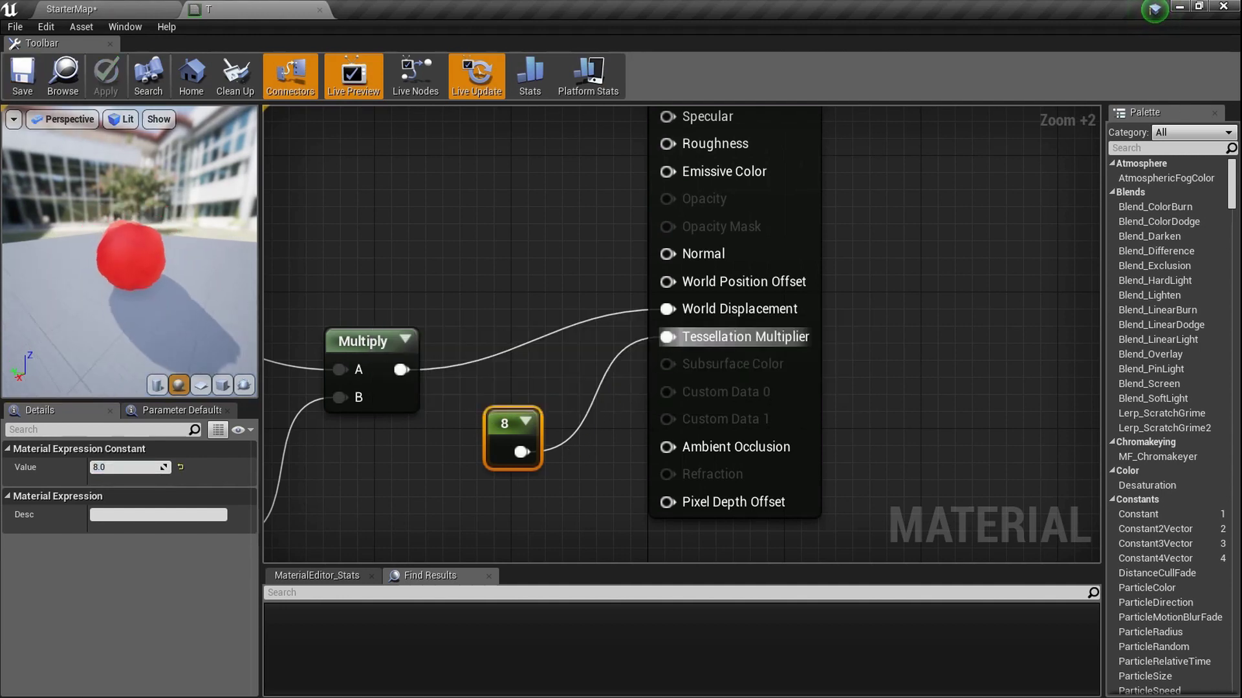
# Step: Switch to the StarterMap level and move the large sphere through the world to compare its noise displacement
pyautogui.click(104, 8)
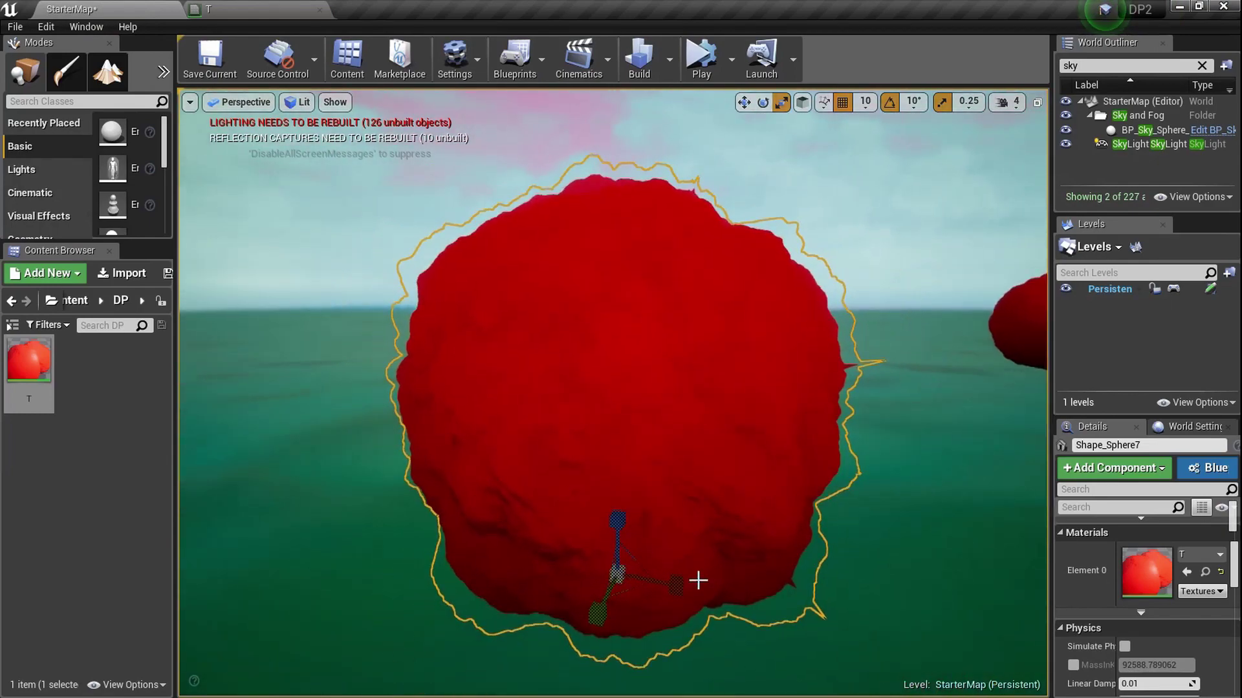
pyautogui.moveTo(677, 584); pyautogui.dragTo(685, 579)
pyautogui.moveTo(654, 574); pyautogui.dragTo(556, 559, button='right')
pyautogui.press('w')
pyautogui.moveTo(469, 528)
pyautogui.mouseDown()
pyautogui.moveTo(474, 352)
pyautogui.moveTo(471, 520)
pyautogui.mouseUp()
pyautogui.moveTo(471, 520); pyautogui.dragTo(349, 539, button='right')
pyautogui.moveTo(511, 510); pyautogui.dragTo(716, 461)
pyautogui.moveTo(716, 461); pyautogui.dragTo(574, 414, button='right')
pyautogui.moveTo(601, 573); pyautogui.dragTo(558, 376)
# Step: Scale the displaced sphere down and reposition it in the level to check its surface
pyautogui.press('e')
pyautogui.press('r')
pyautogui.moveTo(557, 388); pyautogui.dragTo(498, 372, button='right')
pyautogui.moveTo(572, 488); pyautogui.dragTo(628, 498, button='right')
pyautogui.moveTo(585, 463)
pyautogui.mouseDown()
pyautogui.moveTo(584, 432)
pyautogui.moveTo(584, 449)
pyautogui.mouseUp()
pyautogui.moveTo(586, 516); pyautogui.dragTo(549, 582, button='right')
pyautogui.press('space')
pyautogui.press('space')
pyautogui.moveTo(572, 618); pyautogui.dragTo(521, 558)
pyautogui.press('r')
pyautogui.moveTo(579, 510); pyautogui.dragTo(579, 531)
pyautogui.press('w')
pyautogui.moveTo(578, 531); pyautogui.dragTo(3, 361, button='right')
pyautogui.press('q')
pyautogui.press('w')
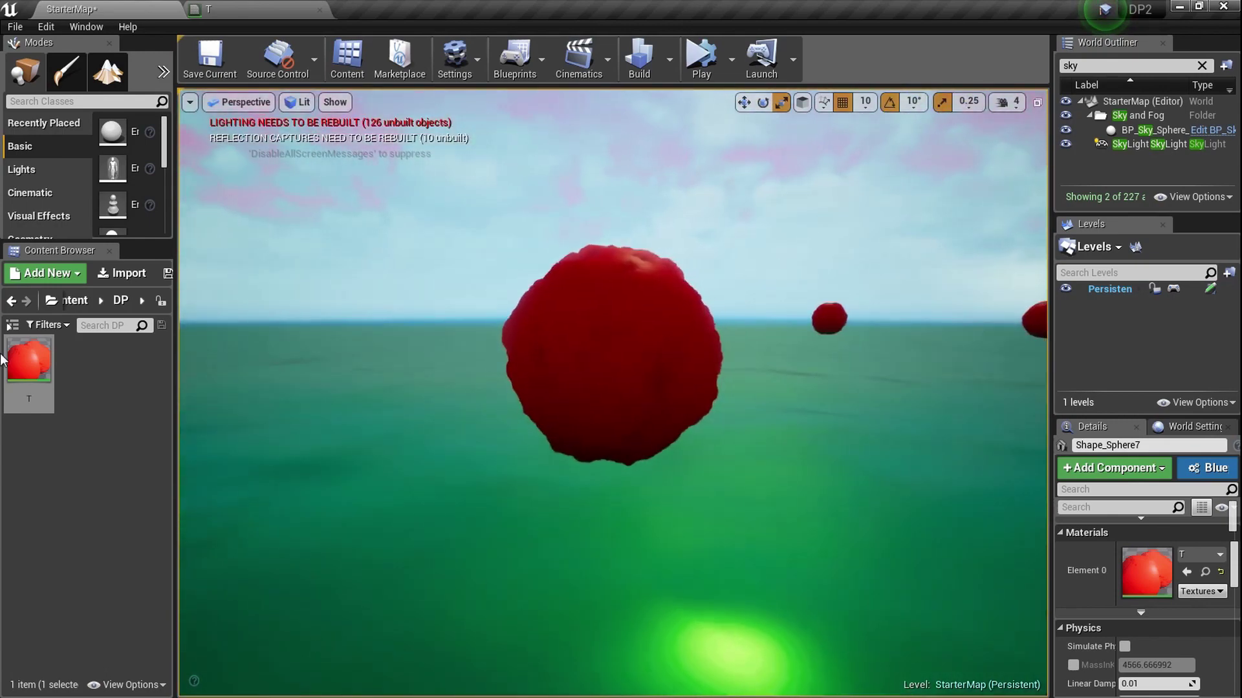
# Step: Return to material T and set the Constant feeding the noise Multiply to 150
pyautogui.click(239, 8)
pyautogui.scroll(-2, 723, 387)
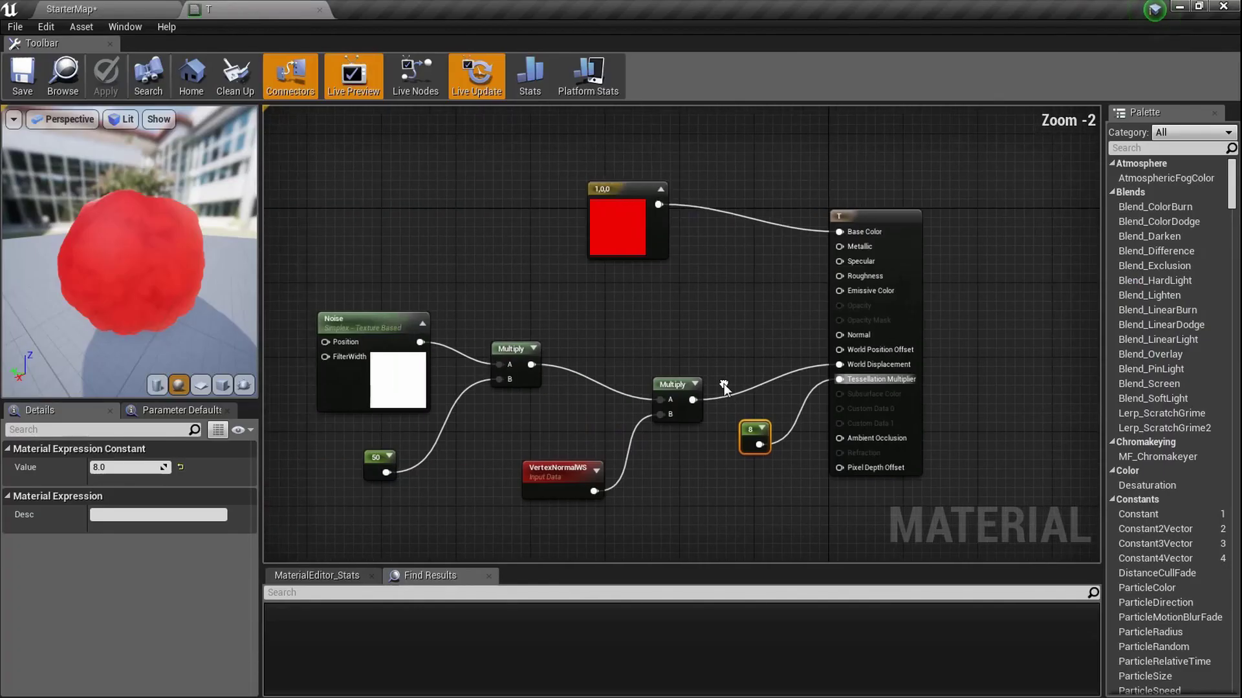
pyautogui.scroll(4, 474, 354)
pyautogui.click(457, 408)
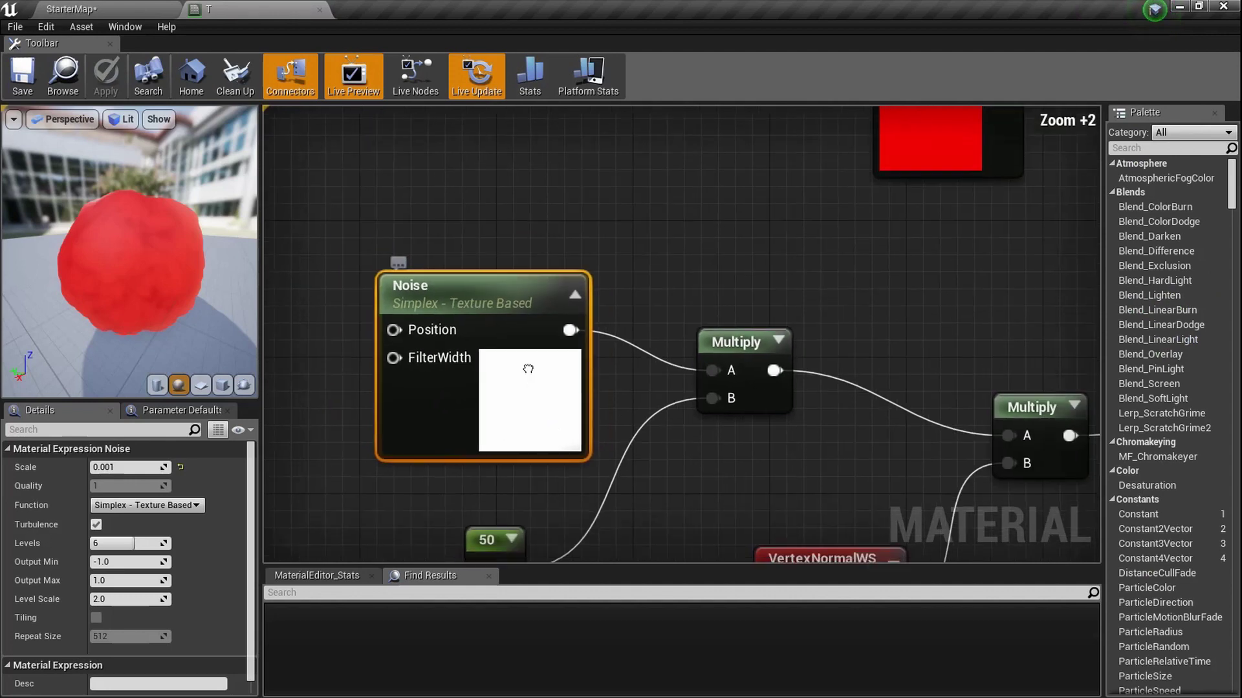
pyautogui.moveTo(527, 369); pyautogui.dragTo(514, 160, button='right')
pyautogui.scroll(5, 556, 336)
pyautogui.click(446, 363)
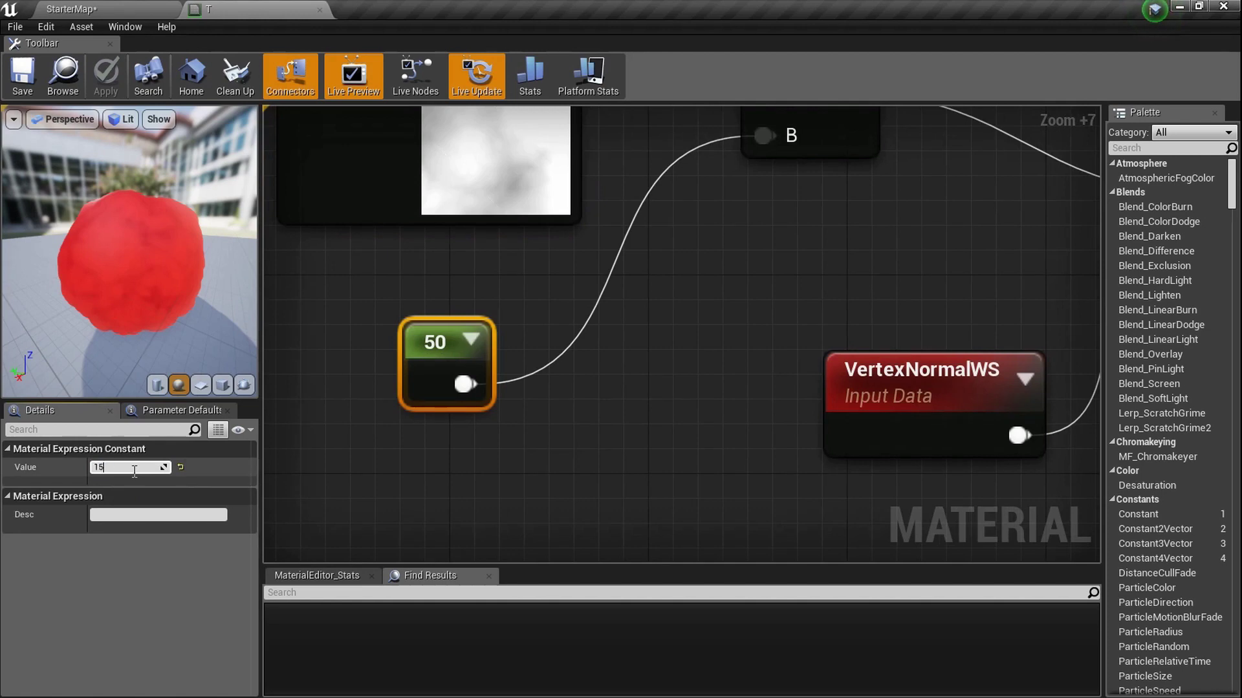
pyautogui.press('Return')
pyautogui.scroll(-7, 605, 388)
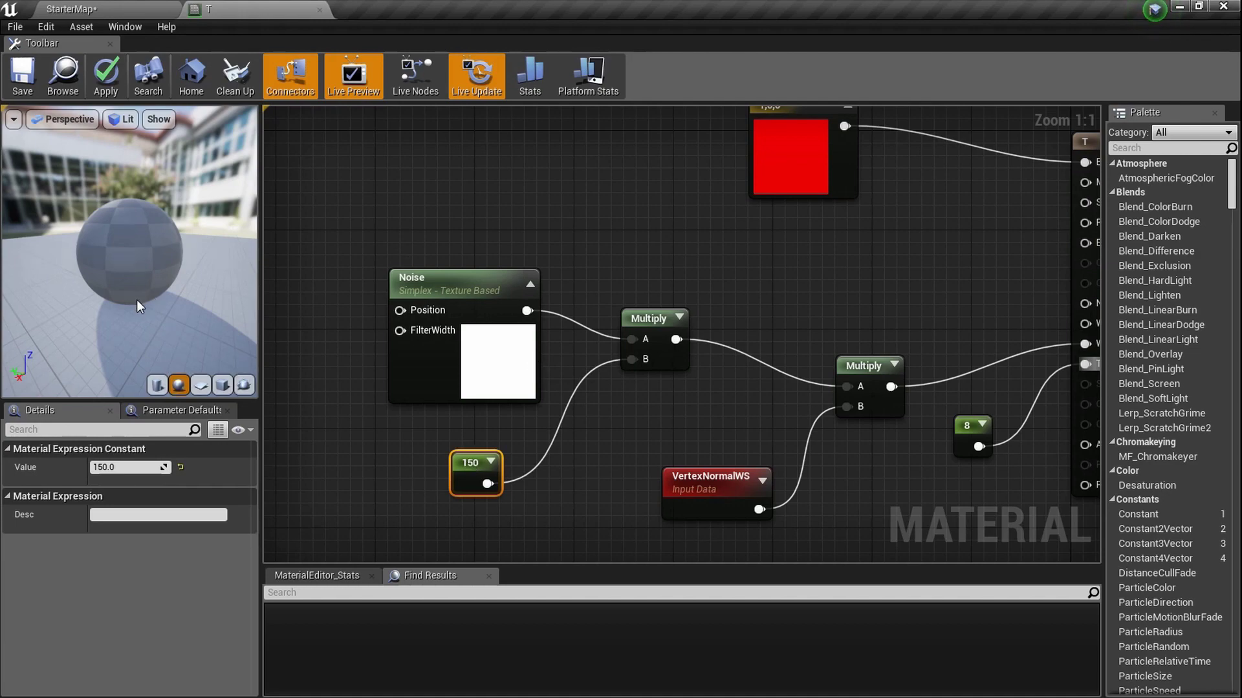
# Step: Examine the stronger displacement in the material preview from several distances and angles
pyautogui.scroll(-2, 498, 343)
pyautogui.scroll(-3, 194, 287)
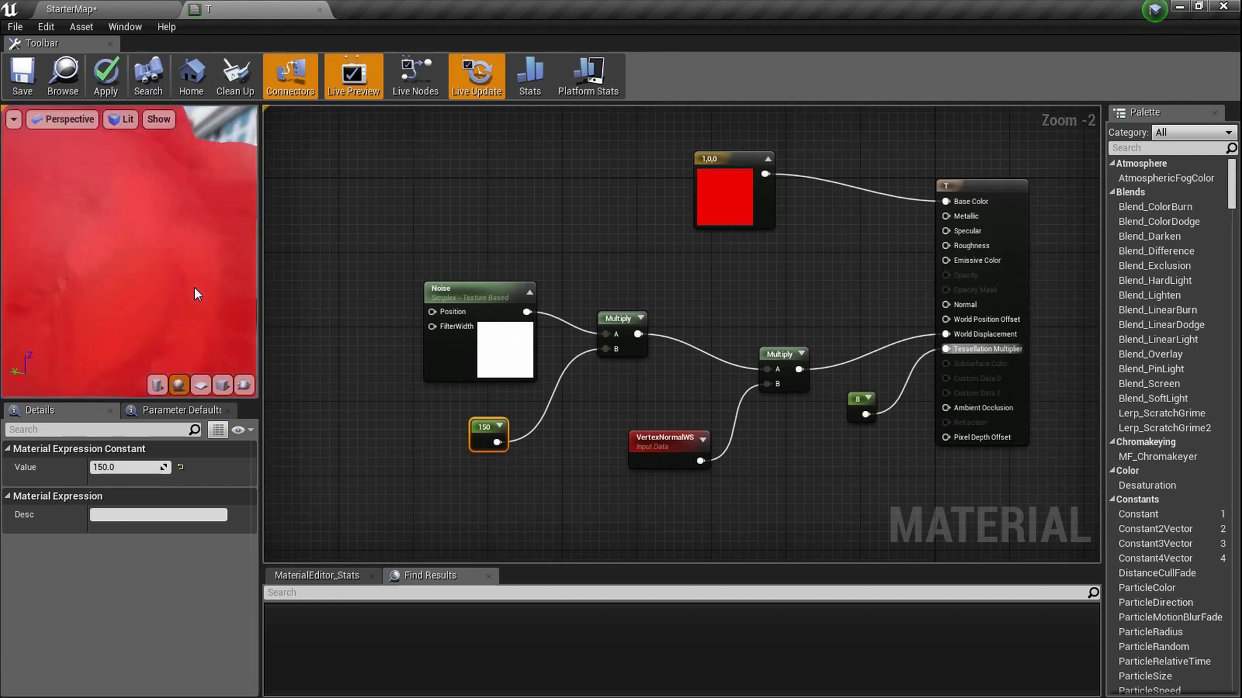
pyautogui.scroll(5, 193, 286)
pyautogui.scroll(-8, 193, 286)
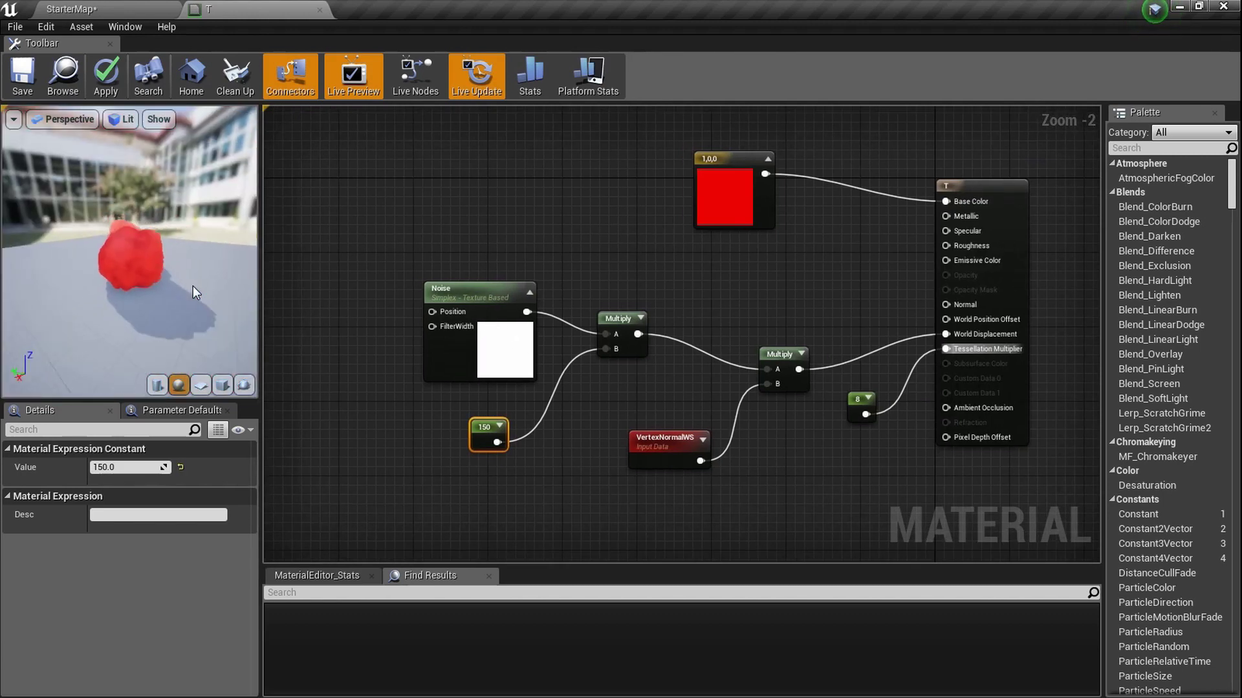
pyautogui.scroll(2, 192, 286)
pyautogui.moveTo(193, 286); pyautogui.dragTo(327, 253)
# Step: Move the Noise, 150 Constant and first Multiply nodes away together, and add a Clamp node in the gap
pyautogui.moveTo(638, 434); pyautogui.dragTo(283, 271)
pyautogui.rightClick(581, 336)
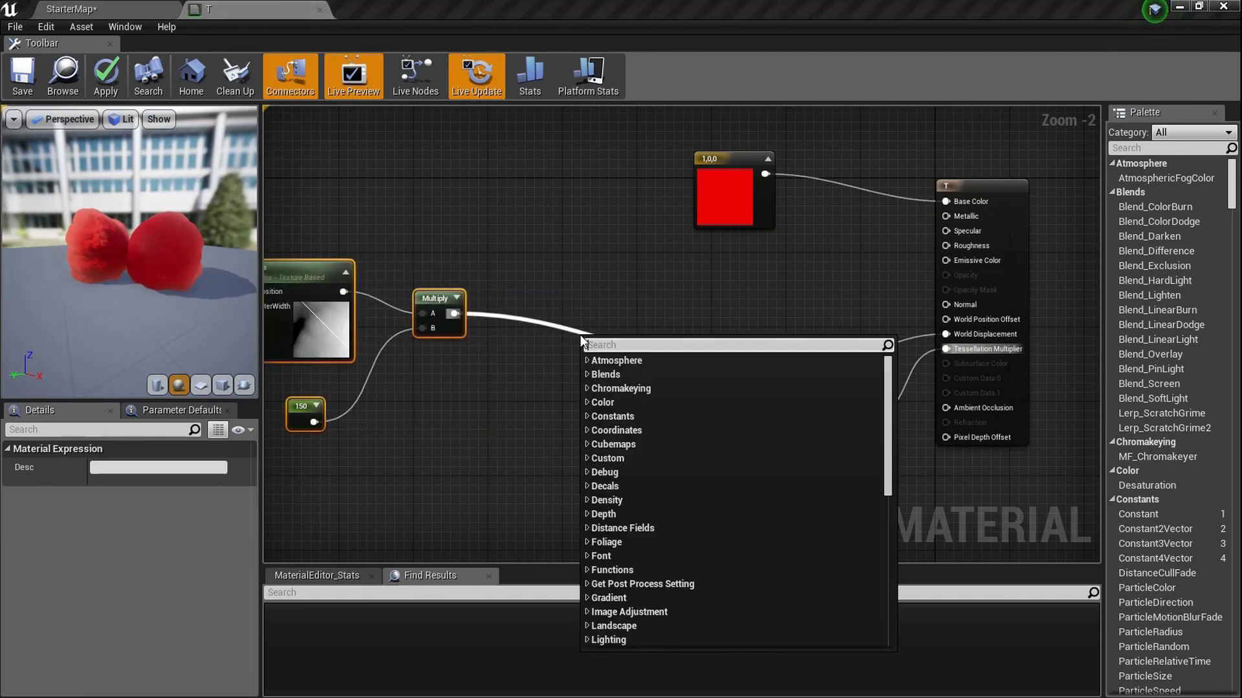
pyautogui.write('clamp')
pyautogui.press('Return')
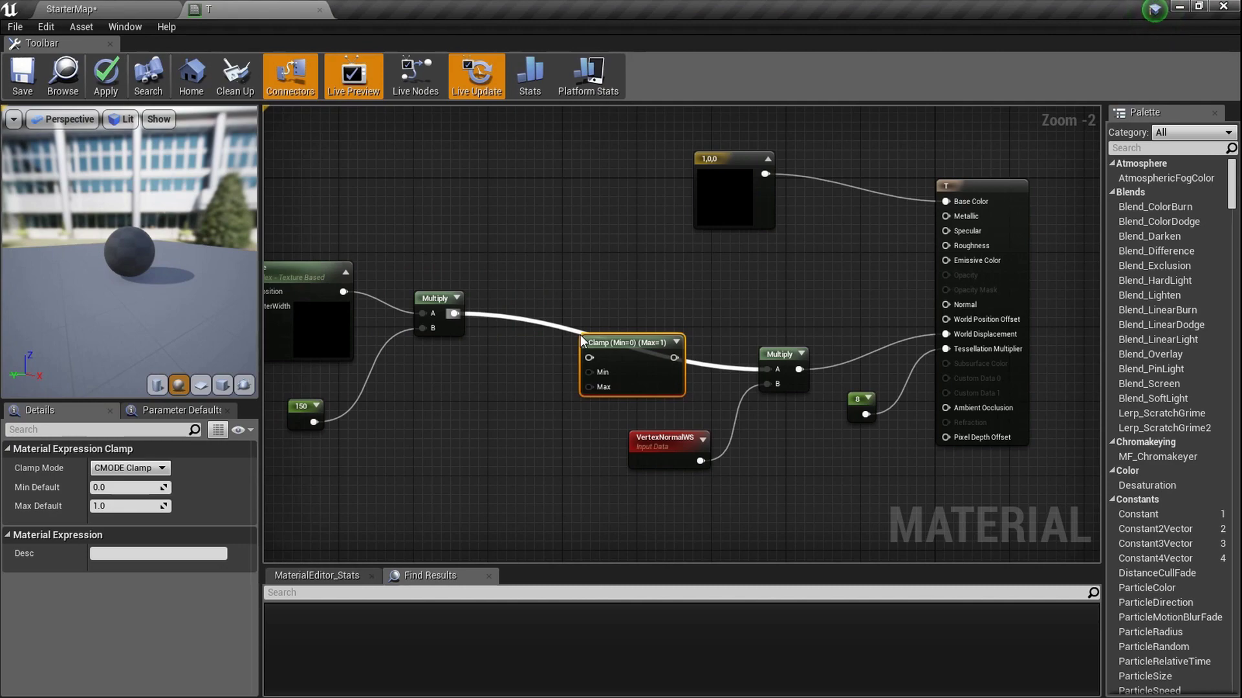
# Step: Wire the Clamp node between the noise Multiply output and input A of the vertex-normal Multiply
pyautogui.scroll(4, 569, 329)
pyautogui.moveTo(558, 324); pyautogui.dragTo(547, 294, button='right')
pyautogui.moveTo(342, 266); pyautogui.dragTo(587, 347)
pyautogui.moveTo(747, 346); pyautogui.dragTo(927, 371)
# Step: Set the Clamp node's Min Default to -150 and Max Default to 150, and save the material
pyautogui.moveTo(615, 380); pyautogui.dragTo(723, 374, button='right')
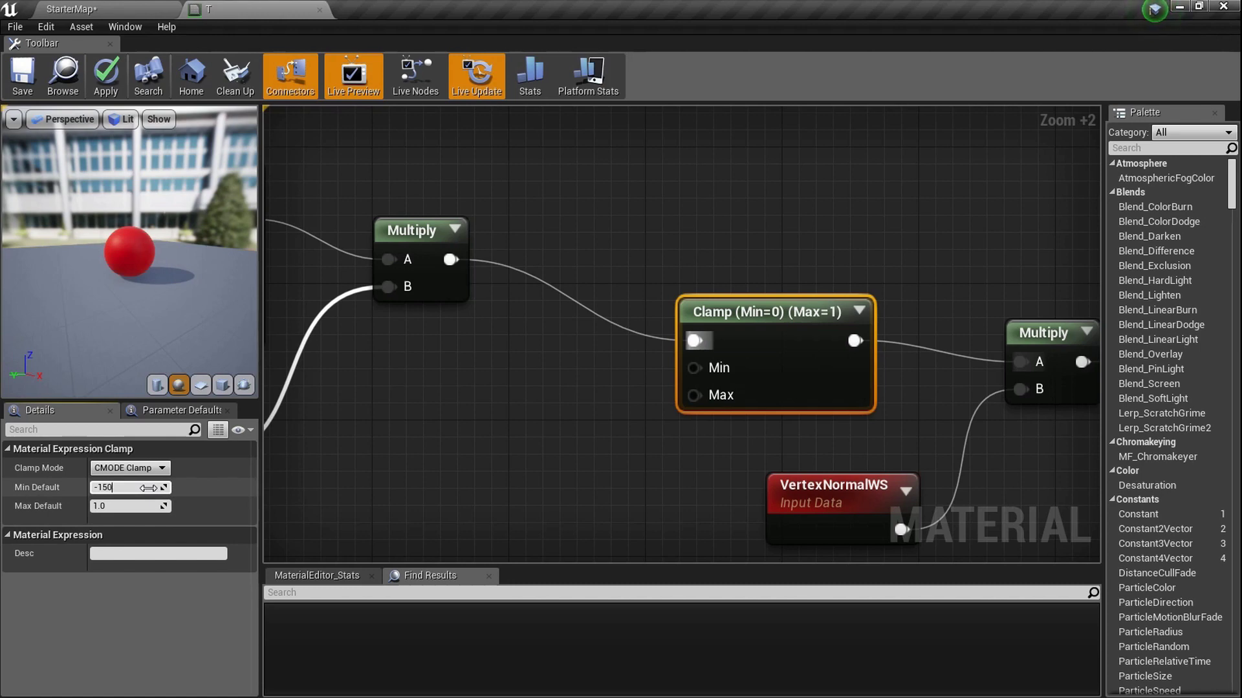
pyautogui.press('Tab')
pyautogui.press('Return')
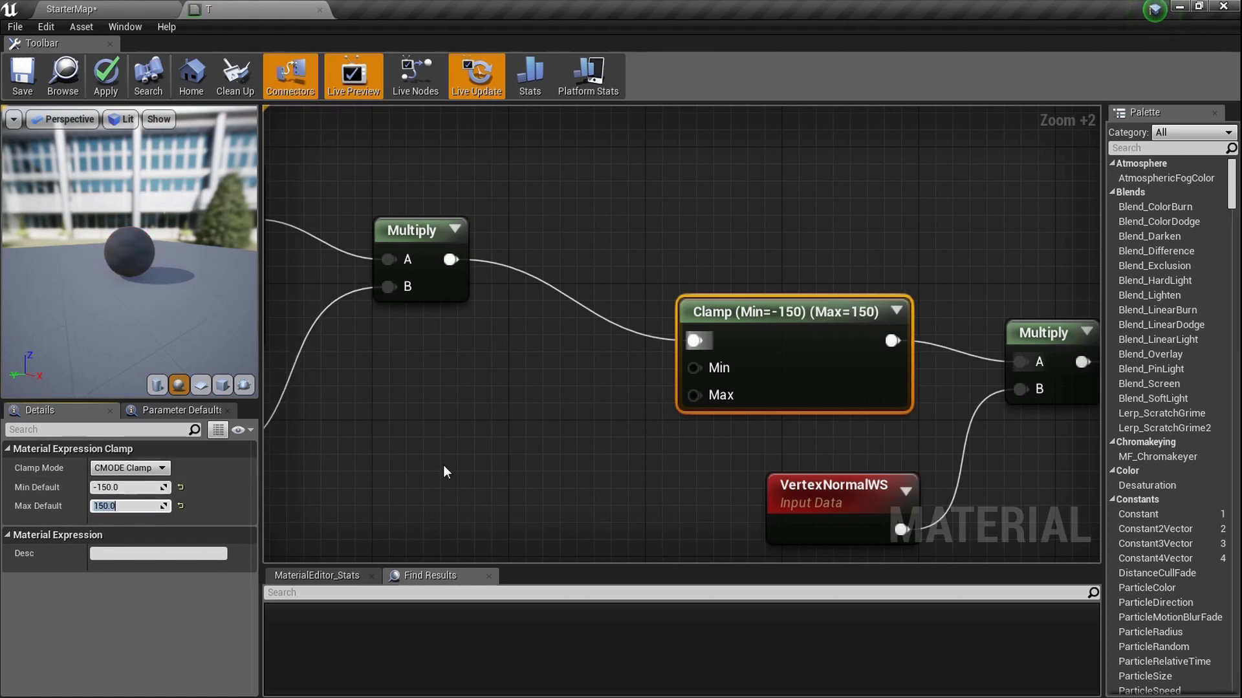
pyautogui.scroll(-4, 444, 464)
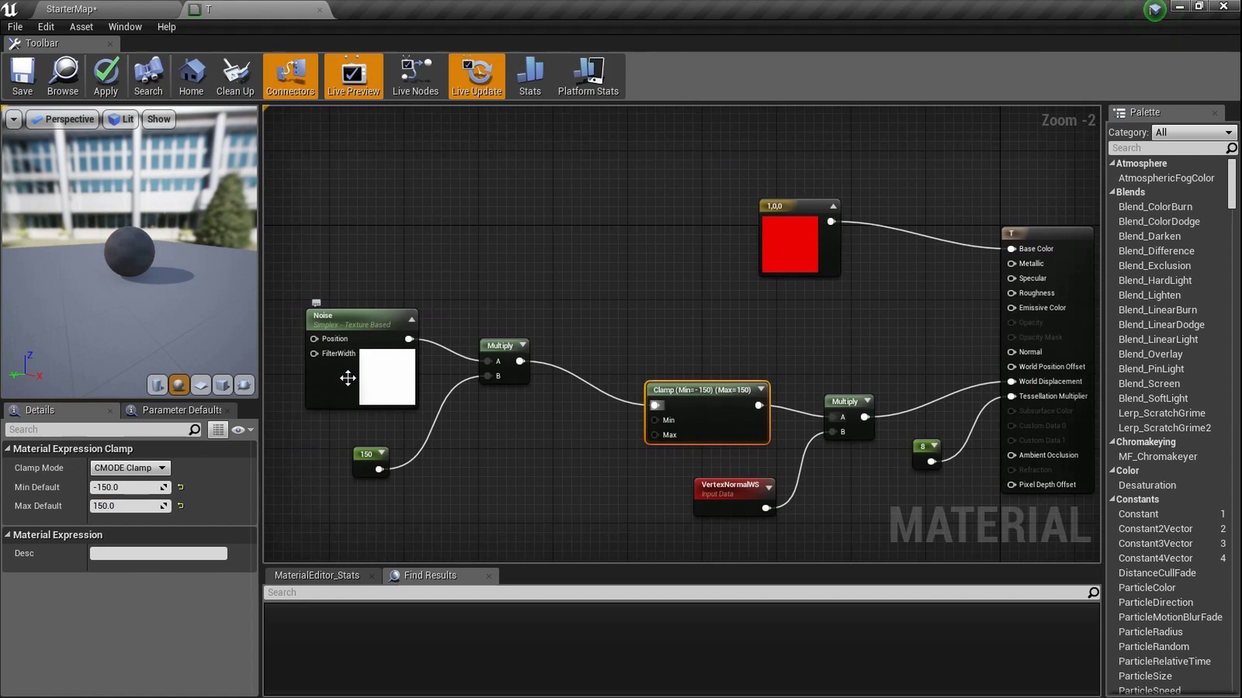
pyautogui.scroll(2, 373, 377)
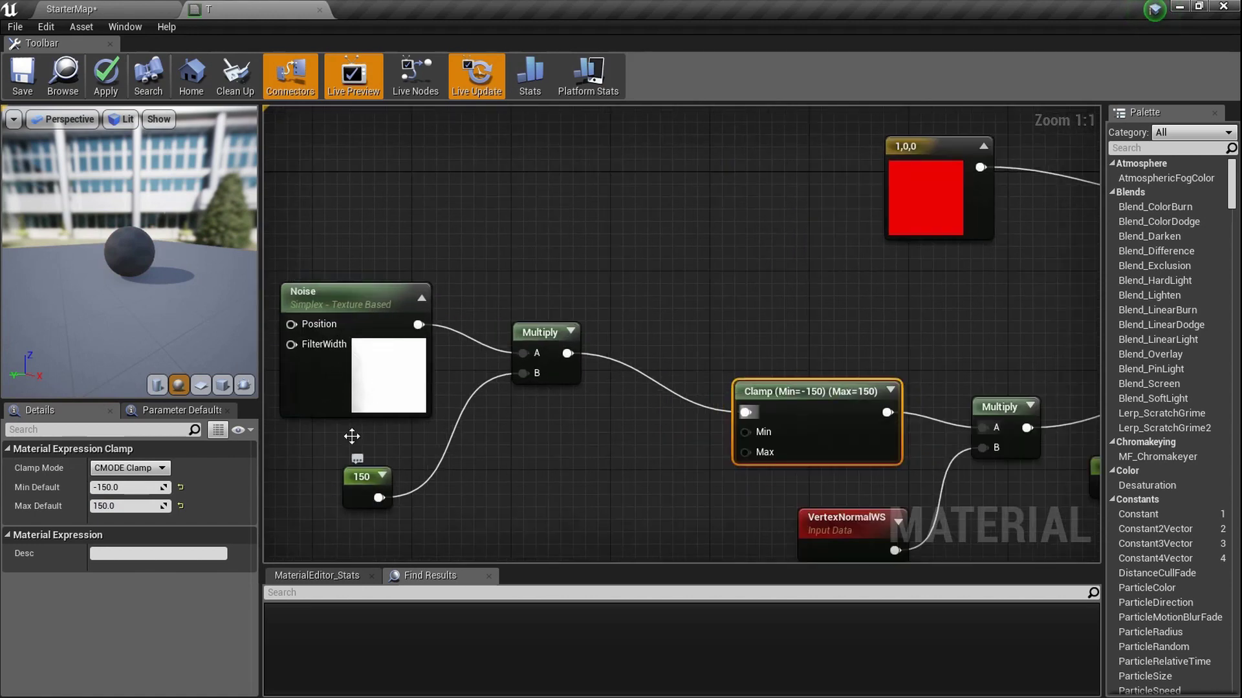
pyautogui.click(18, 86)
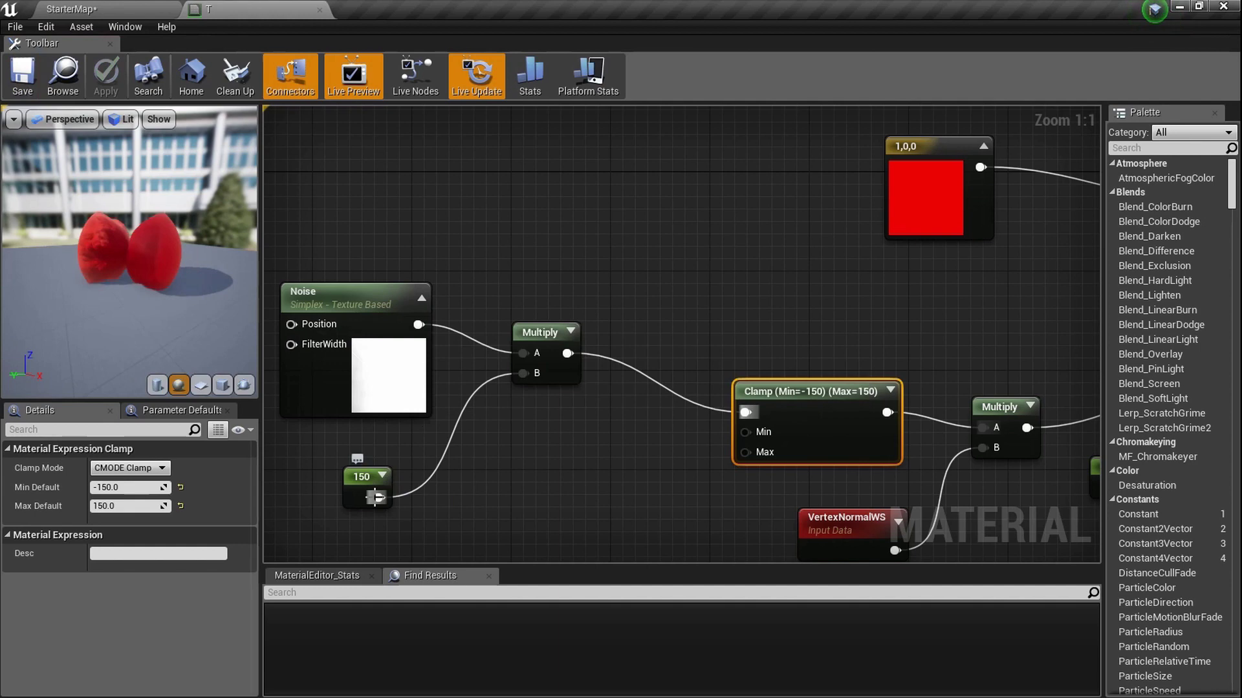
# Step: Examine the clamped displacement up close in the material preview
pyautogui.scroll(2, 181, 289)
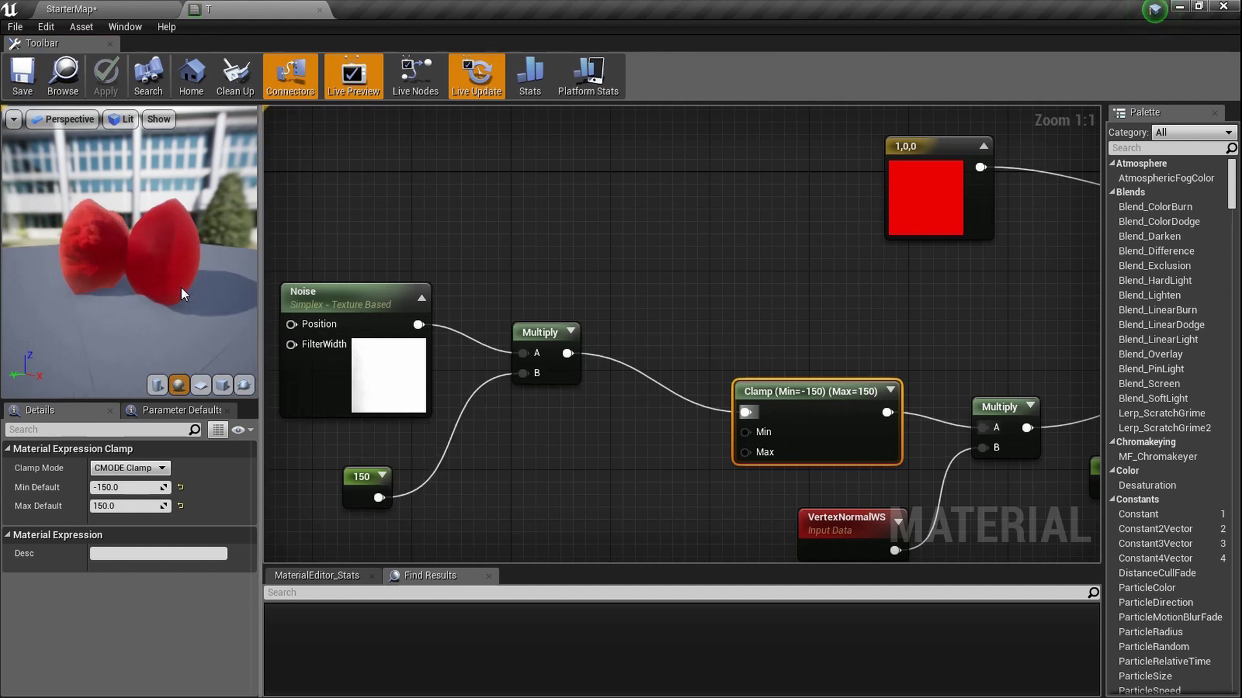
pyautogui.scroll(4, 181, 287)
pyautogui.moveTo(169, 293)
pyautogui.mouseDown()
pyautogui.moveTo(214, 294)
pyautogui.moveTo(168, 293)
pyautogui.mouseUp()
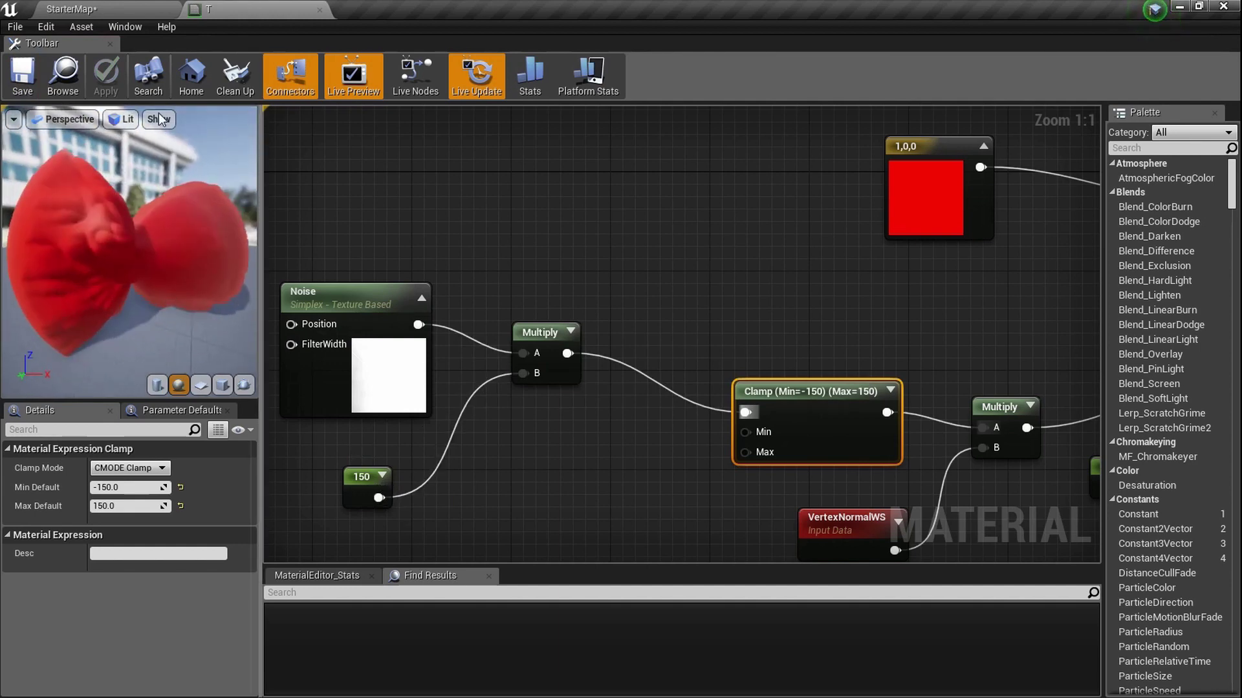
# Step: Switch to the StarterMap level and slide the nearest red sphere sideways to watch its displacement shift
pyautogui.moveTo(184, 286); pyautogui.dragTo(96, 303)
pyautogui.click(144, 10)
pyautogui.press('w')
pyautogui.moveTo(313, 179)
pyautogui.mouseDown(button='right')
pyautogui.moveTo(356, 145)
pyautogui.moveTo(317, 158)
pyautogui.moveTo(343, 146)
pyautogui.moveTo(284, 194)
pyautogui.moveTo(310, 171)
pyautogui.mouseUp(button='right')
pyautogui.press('d')
pyautogui.press('w')
pyautogui.click(632, 485)
pyautogui.moveTo(657, 502); pyautogui.dragTo(831, 495)
pyautogui.moveTo(831, 495); pyautogui.dragTo(679, 505, button='right')
pyautogui.press('d')
pyautogui.press('s')
pyautogui.moveTo(623, 531); pyautogui.dragTo(569, 533)
pyautogui.moveTo(569, 534); pyautogui.dragTo(362, 518, button='right')
pyautogui.press('d')
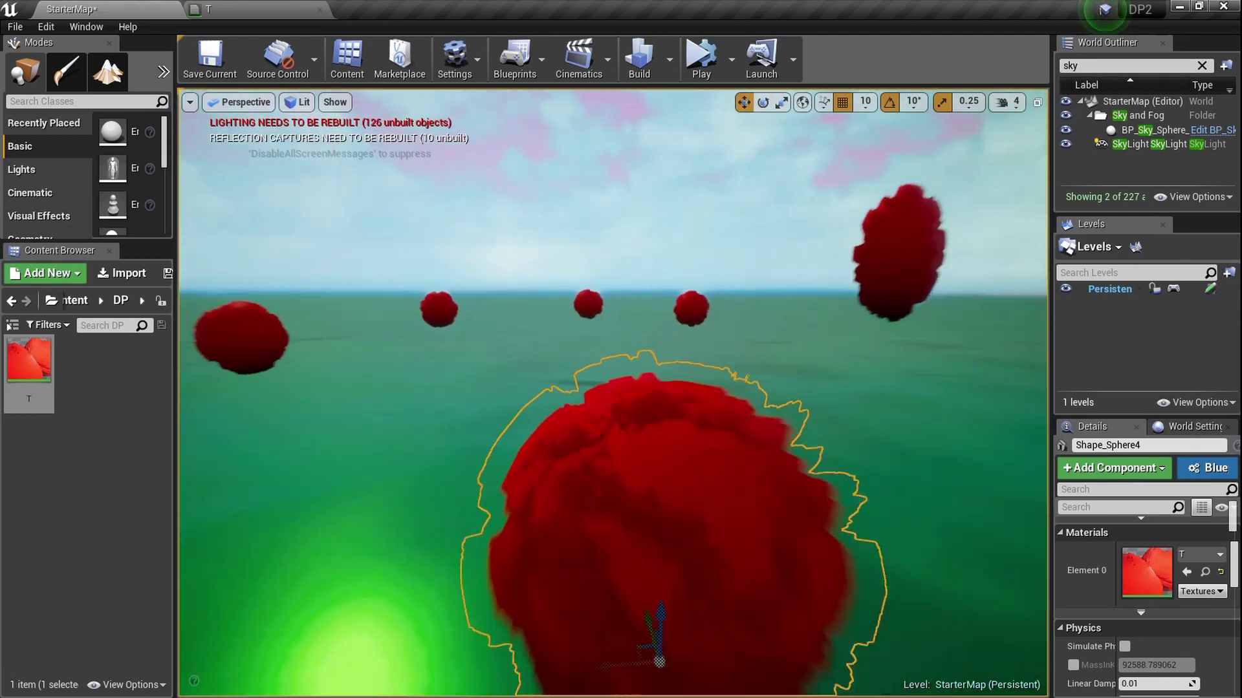
# Step: Stretch the selected foreground sphere along its vertical axis
pyautogui.press('s')
pyautogui.press('space')
pyautogui.press('space')
pyautogui.moveTo(640, 516); pyautogui.dragTo(640, 252)
pyautogui.moveTo(793, 557); pyautogui.dragTo(912, 525, button='right')
pyautogui.press('a')
pyautogui.press('s')
# Step: Turn the stretched sphere onto its side and leave it selected with the move tool active
pyautogui.press('space')
pyautogui.moveTo(535, 567); pyautogui.dragTo(654, 609)
pyautogui.press('s')
pyautogui.moveTo(654, 610); pyautogui.dragTo(713, 596, button='right')
pyautogui.moveTo(610, 555); pyautogui.dragTo(701, 407)
pyautogui.press('space')
pyautogui.press('d')
pyautogui.moveTo(702, 407); pyautogui.dragTo(342, 381, button='right')
pyautogui.press('s')
pyautogui.click(343, 381)
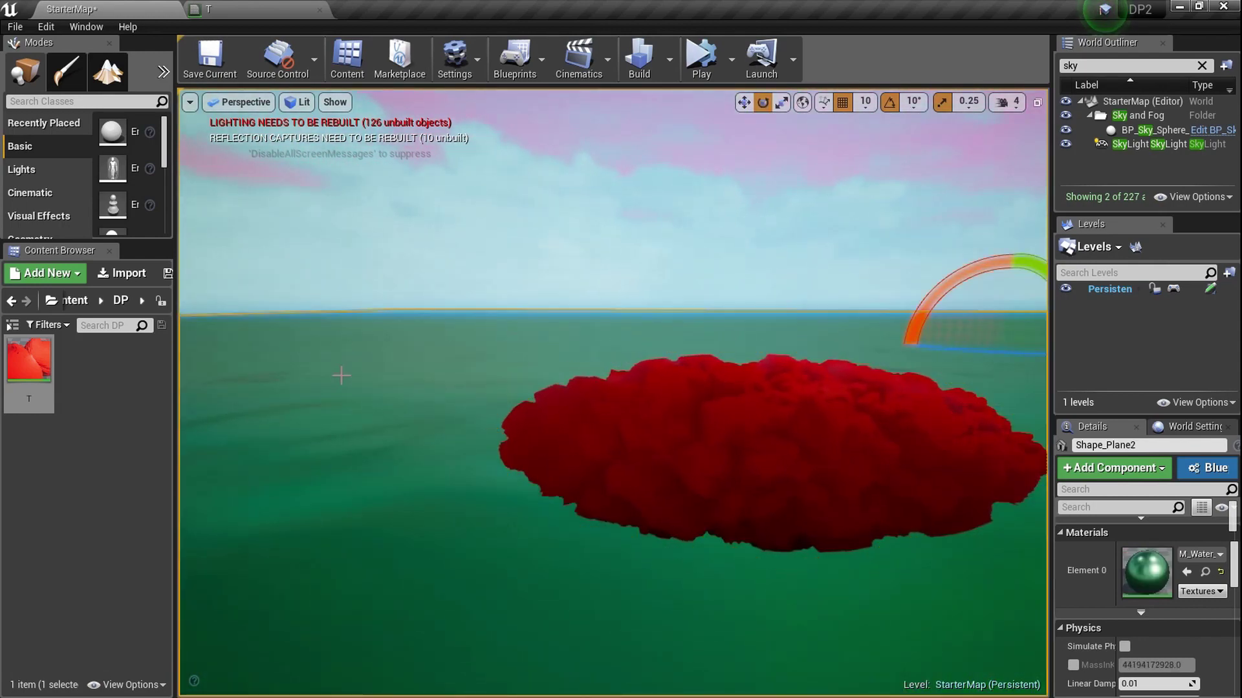
pyautogui.moveTo(619, 443); pyautogui.dragTo(718, 443, button='right')
pyautogui.click(601, 444)
pyautogui.press('space')
pyautogui.press('space')
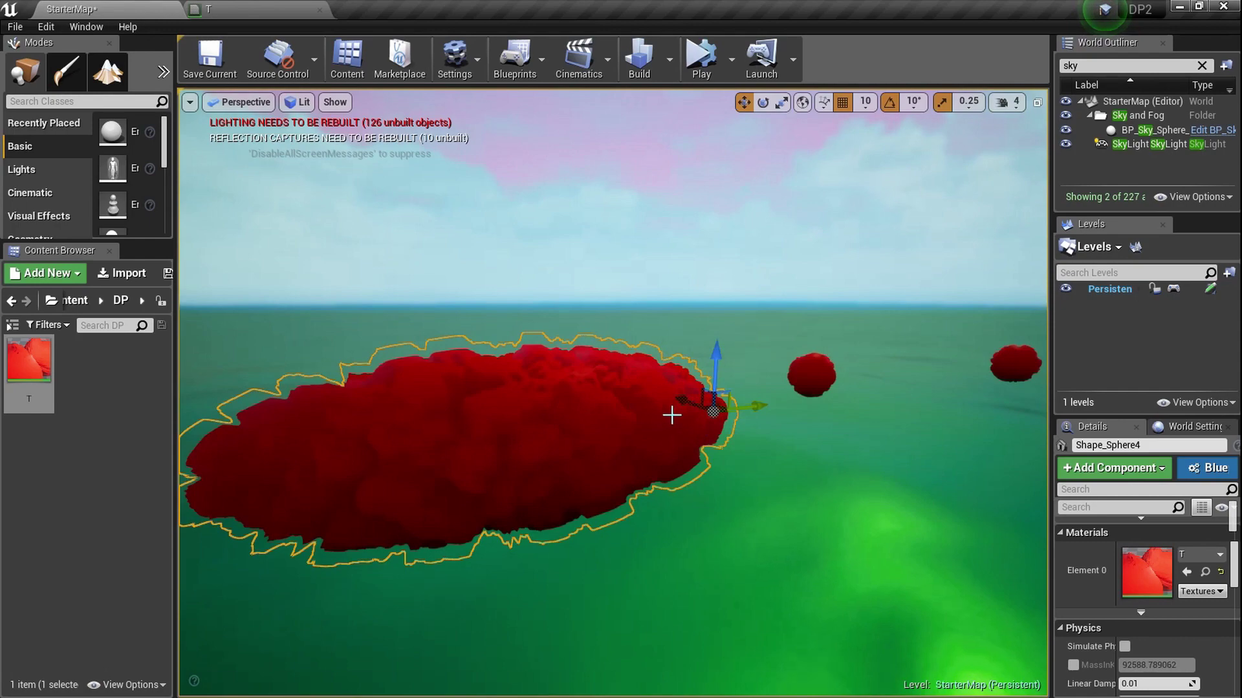
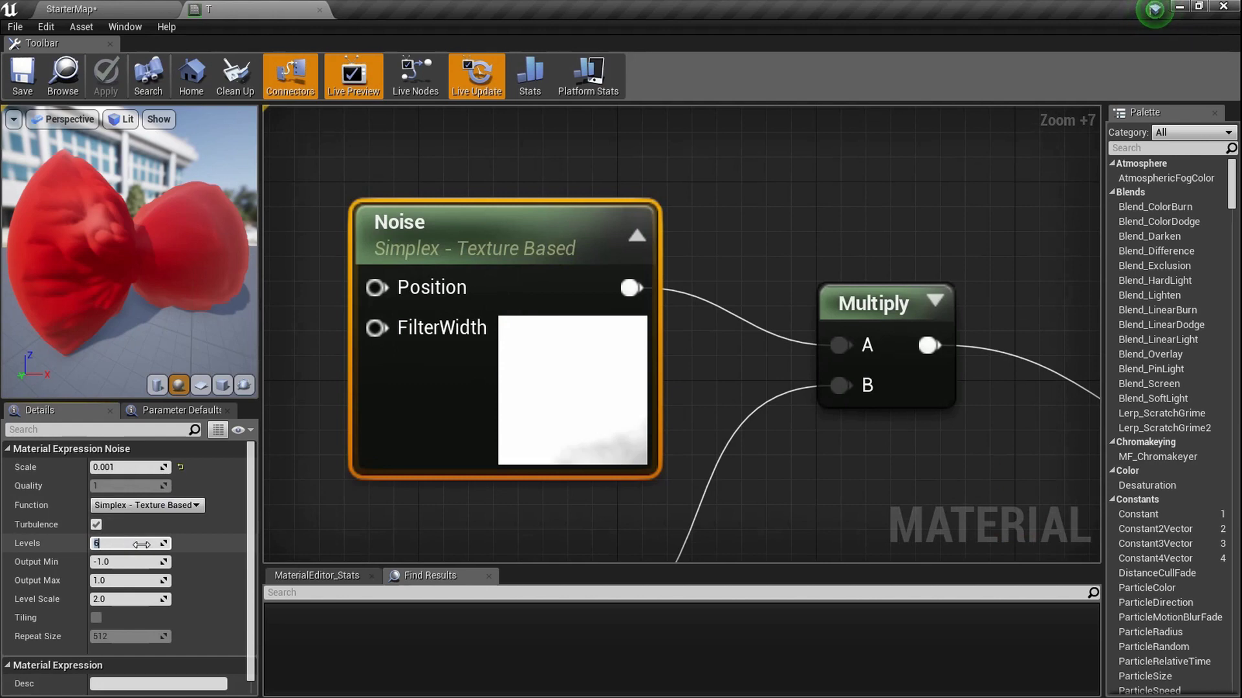
# Step: Set the Noise node's Levels to 1 in material T and save the material
pyautogui.press('Return')
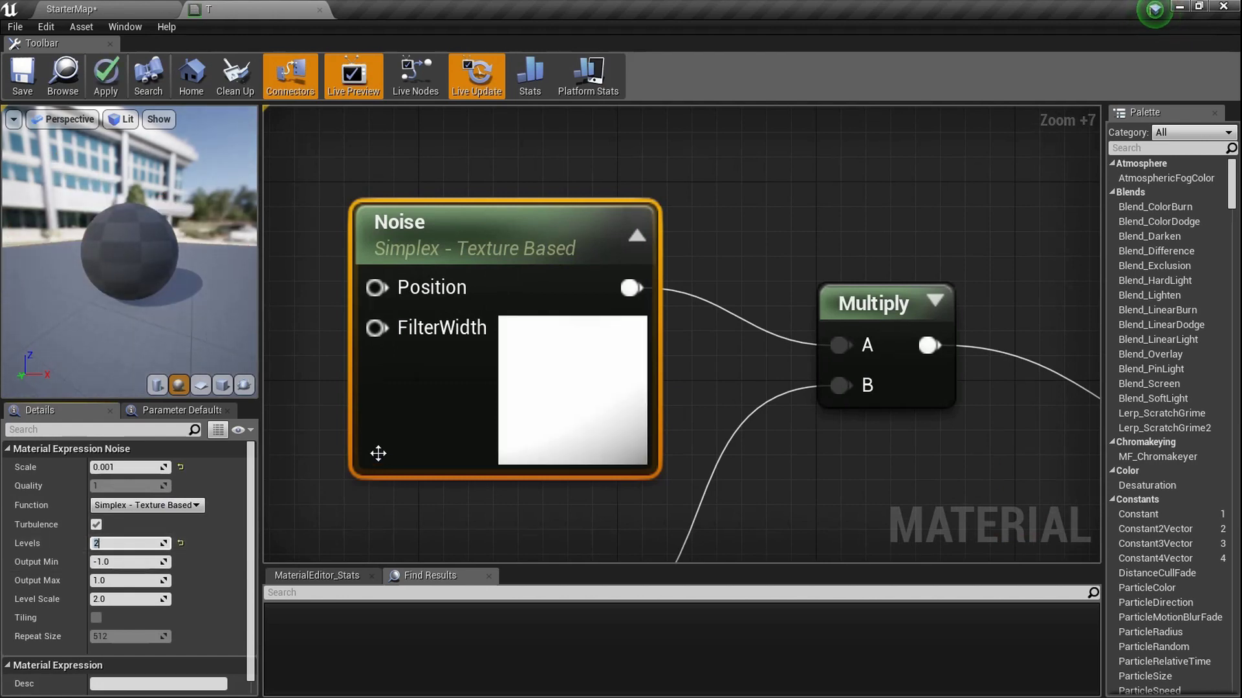
pyautogui.write('1')
pyautogui.press('Return')
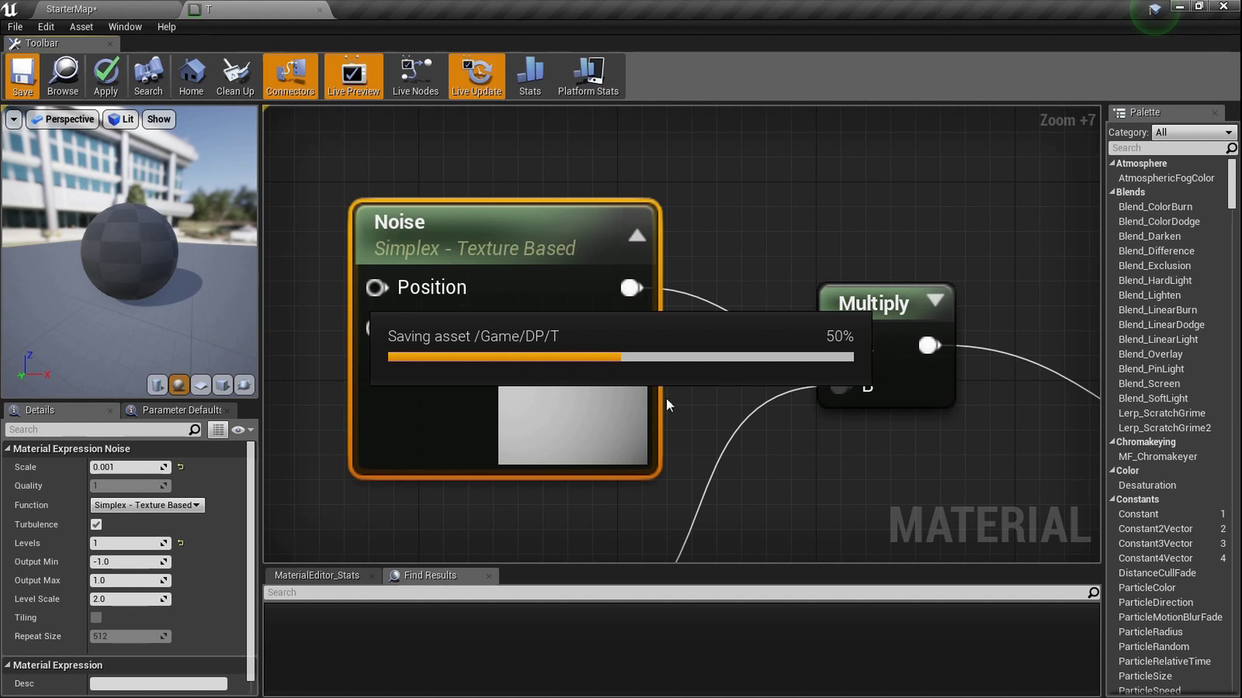
pyautogui.scroll(-4, 568, 388)
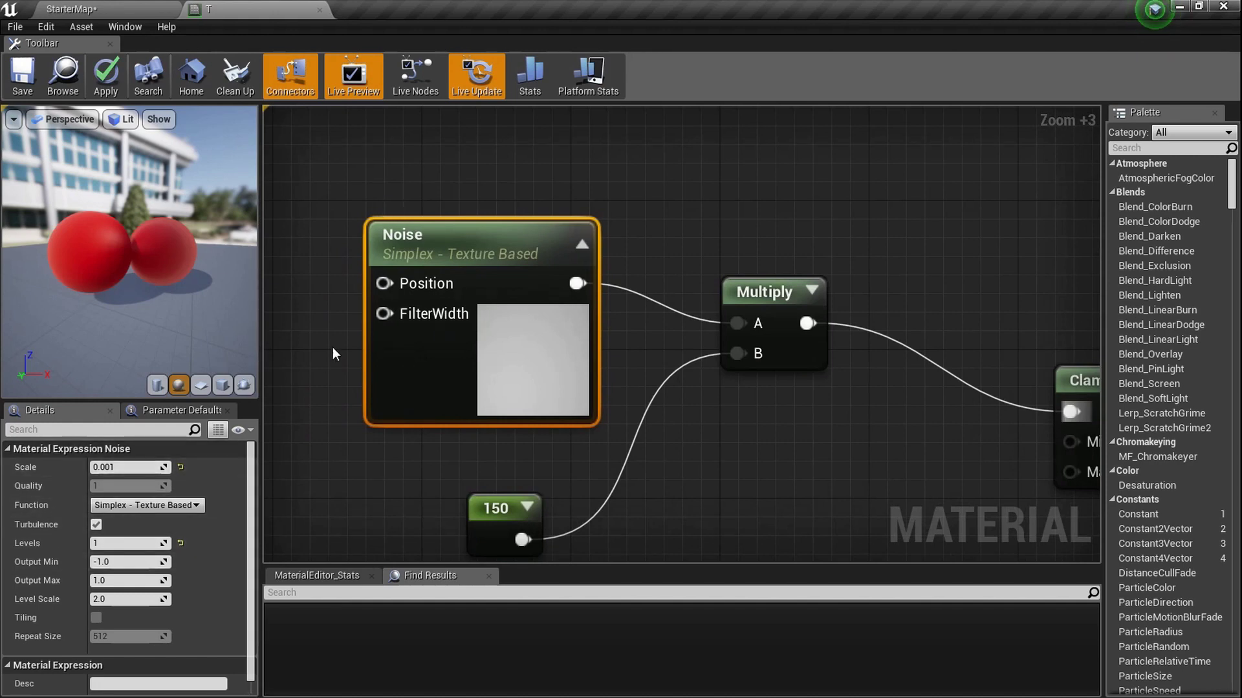
# Step: Return to the level, inspect the smoother displacement, and scale another red sphere slightly along one horizontal axis
pyautogui.click(148, 6)
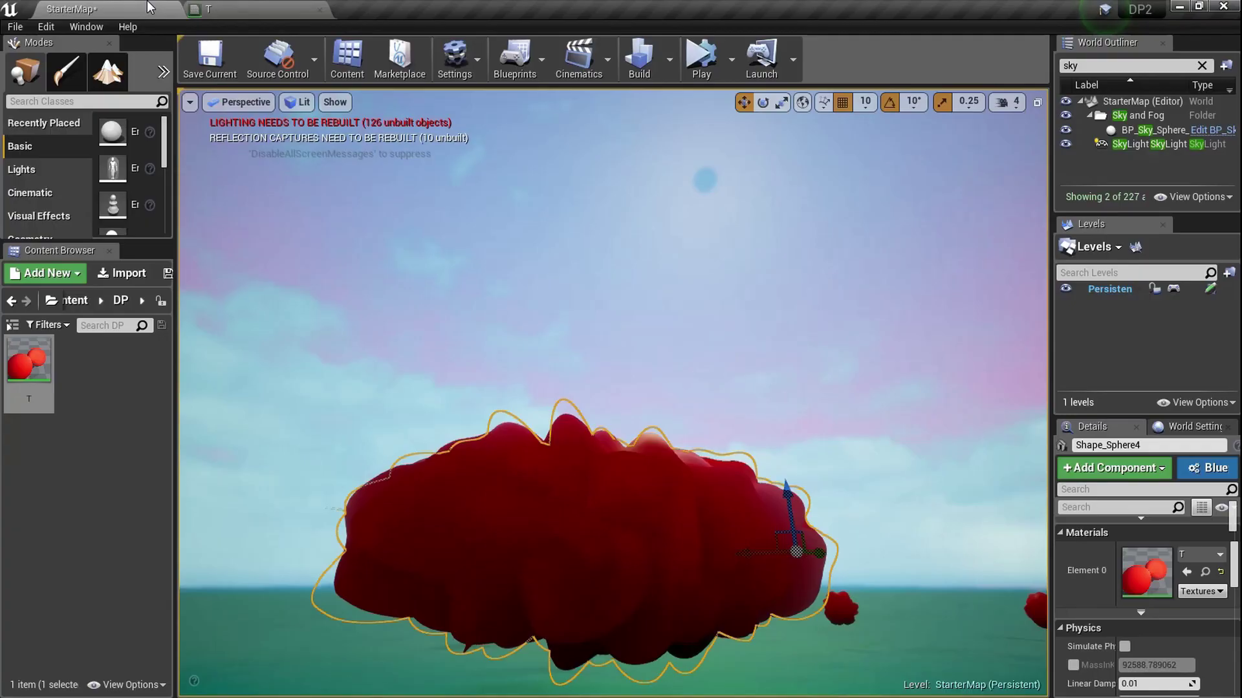
pyautogui.keyDown('alt'); pyautogui.moveTo(582, 363); pyautogui.dragTo(905, 459); pyautogui.keyUp('alt')
pyautogui.scroll(-3, 613, 393)
pyautogui.press('w')
pyautogui.moveTo(613, 392); pyautogui.dragTo(340, 400, button='right')
pyautogui.press('w')
pyautogui.press('d')
pyautogui.click(347, 395)
pyautogui.press('s')
pyautogui.press('a')
pyautogui.press('r')
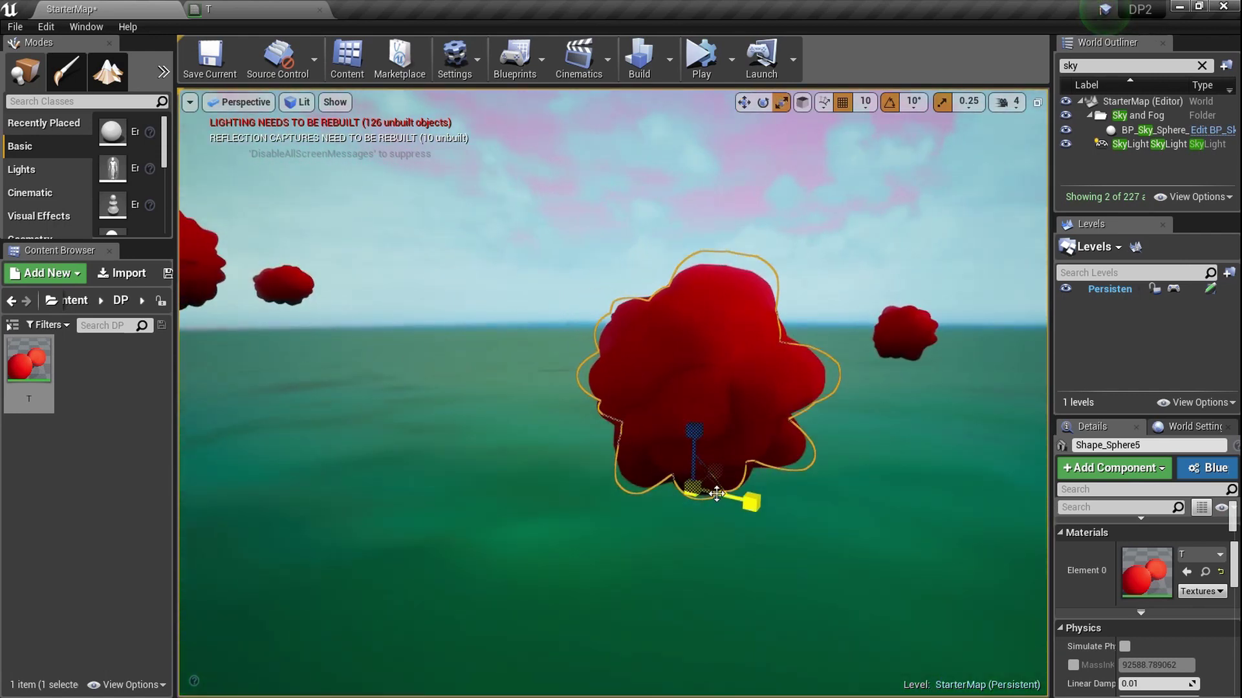
pyautogui.moveTo(718, 495); pyautogui.dragTo(738, 490)
# Step: Select the closest sphere in the group and scale it up to many times its size
pyautogui.press('s')
pyautogui.moveTo(811, 363); pyautogui.dragTo(812, 363, button='right')
pyautogui.press('d')
pyautogui.moveTo(653, 362); pyautogui.dragTo(647, 369, button='right')
pyautogui.press('s')
pyautogui.press('d')
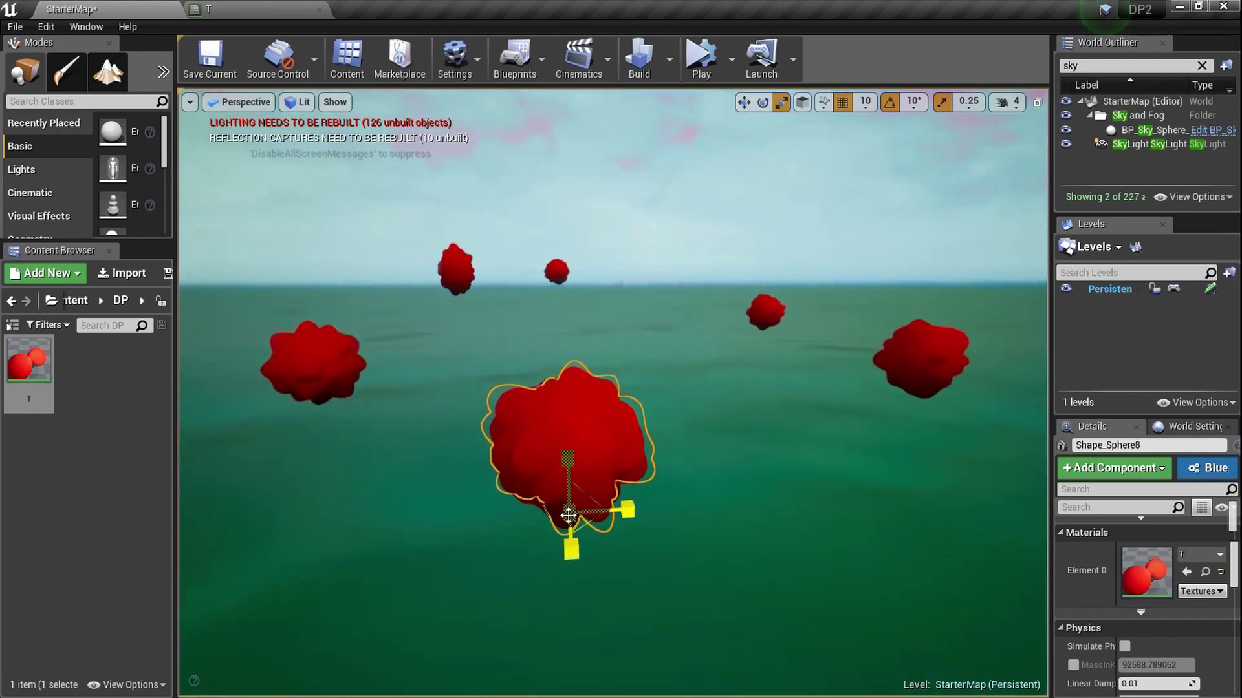
pyautogui.moveTo(569, 521); pyautogui.dragTo(662, 498)
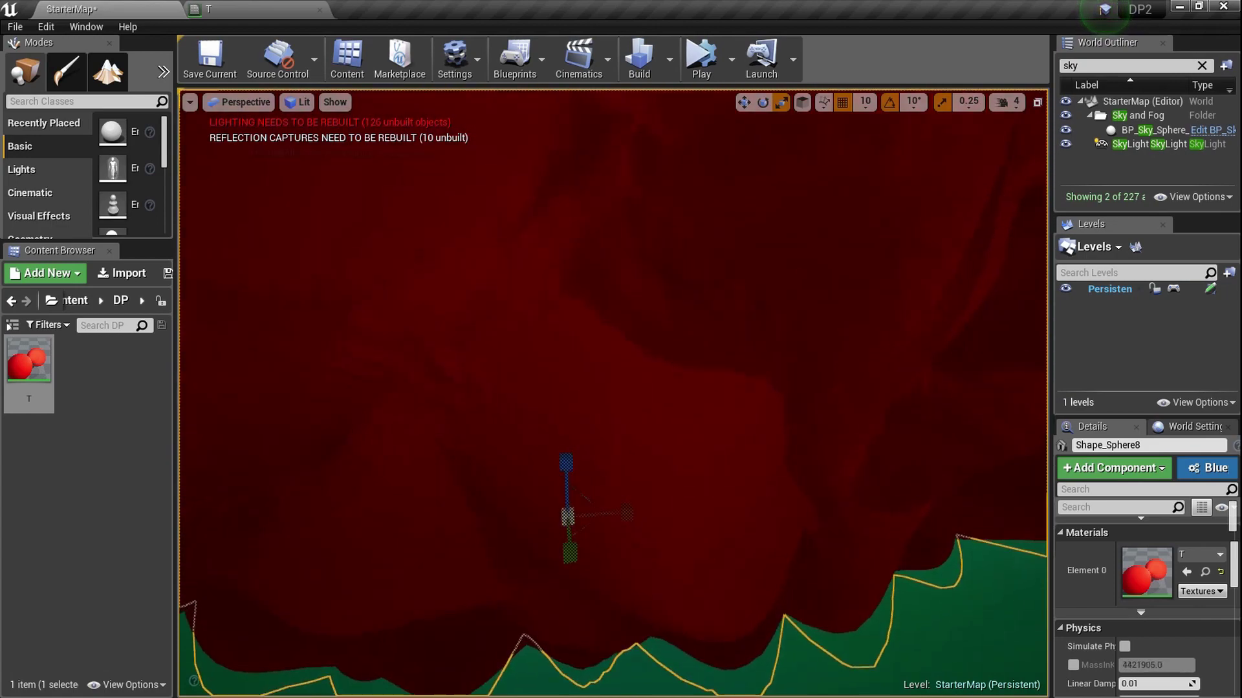
# Step: Move the enlarged sphere sideways and frame it to watch how the displacement changes across its surface
pyautogui.moveTo(573, 514); pyautogui.dragTo(592, 475, button='right')
pyautogui.press('s')
pyautogui.press('a')
pyautogui.moveTo(578, 537); pyautogui.dragTo(604, 555, button='right')
pyautogui.moveTo(690, 599); pyautogui.dragTo(867, 530)
pyautogui.press('f')
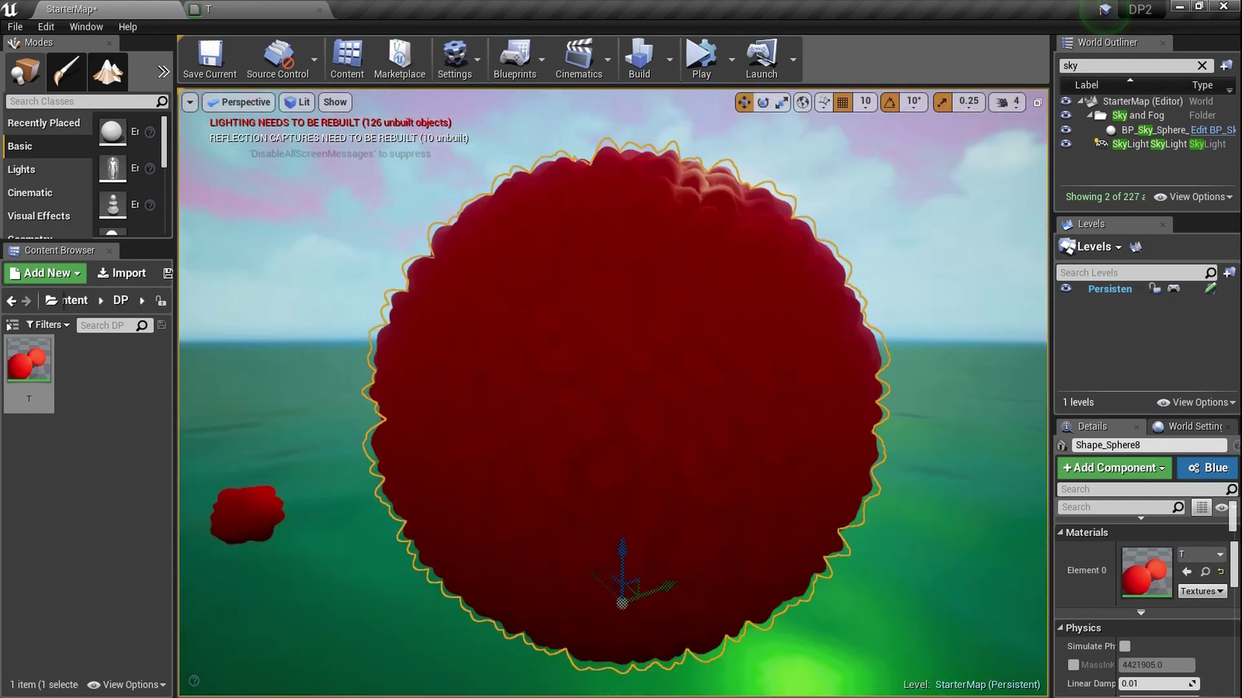
pyautogui.moveTo(683, 593); pyautogui.dragTo(411, 661)
# Step: Scale the enlarged sphere down somewhat in the level and slide it sideways
pyautogui.click(215, 8)
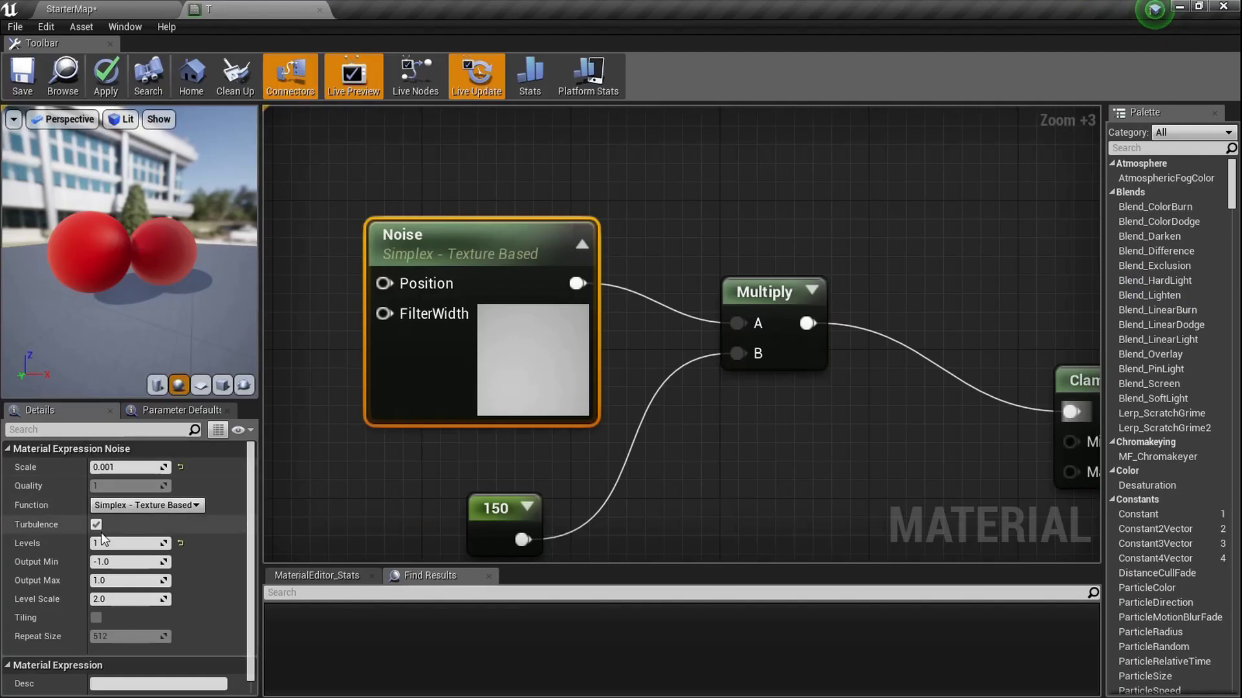
pyautogui.click(62, 8)
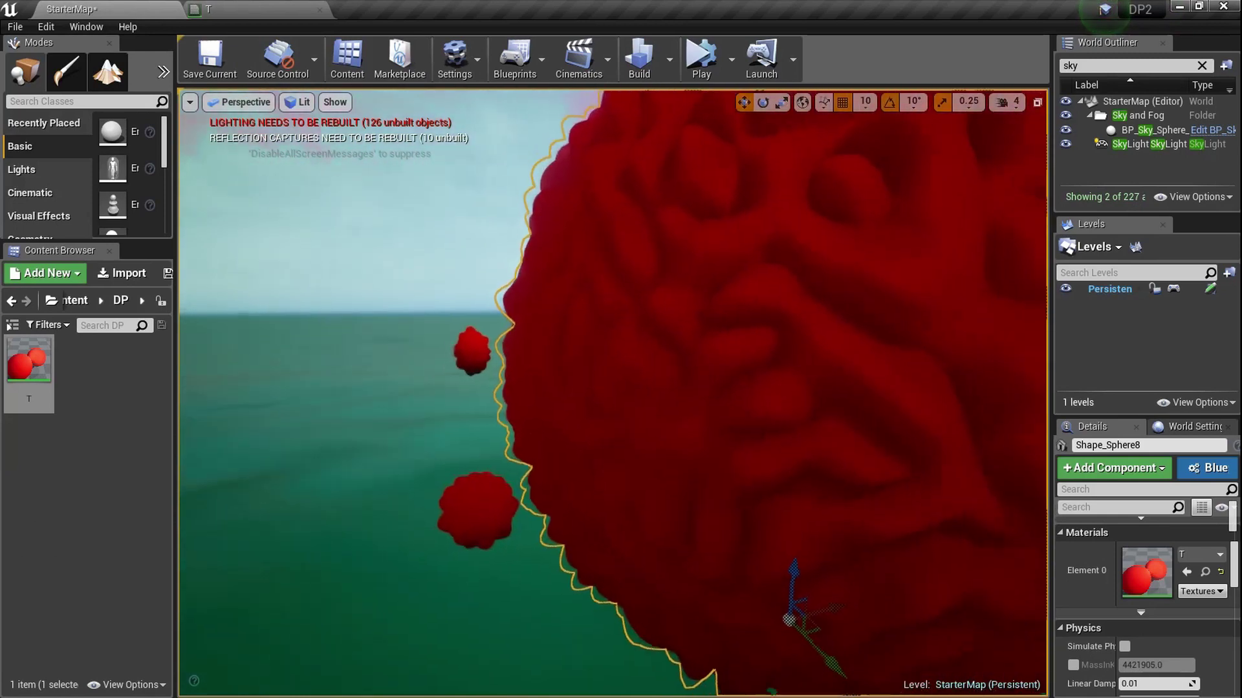
pyautogui.press('r')
pyautogui.moveTo(773, 617)
pyautogui.mouseDown()
pyautogui.moveTo(761, 637)
pyautogui.moveTo(774, 628)
pyautogui.mouseUp()
pyautogui.moveTo(773, 628)
pyautogui.mouseDown(button='right')
pyautogui.moveTo(816, 633)
pyautogui.moveTo(742, 640)
pyautogui.moveTo(786, 643)
pyautogui.mouseUp(button='right')
pyautogui.press('w')
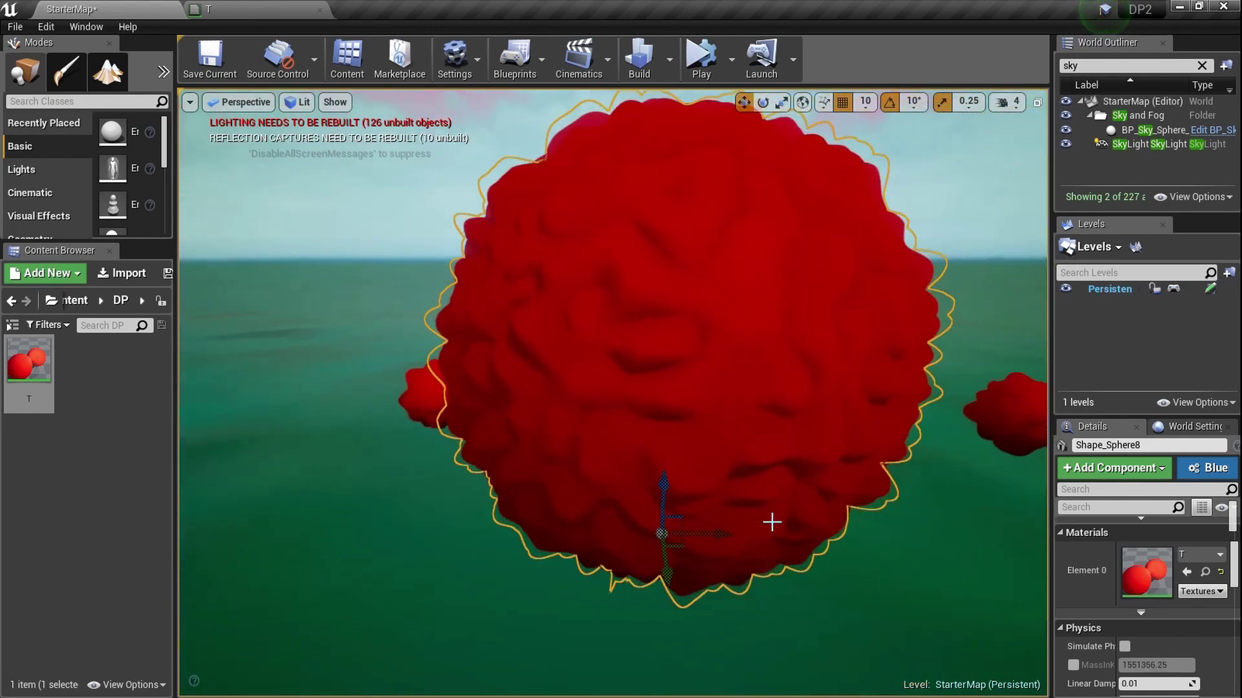
pyautogui.moveTo(707, 537); pyautogui.dragTo(614, 529)
pyautogui.moveTo(615, 529); pyautogui.dragTo(582, 513, button='right')
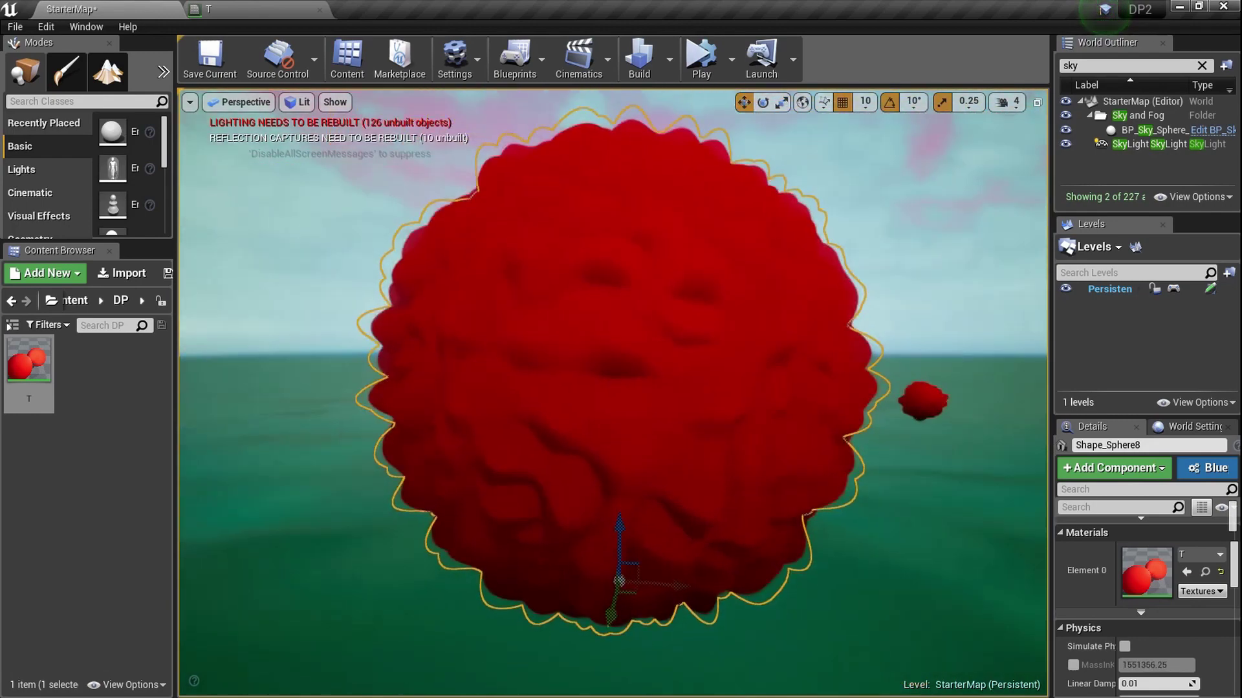
pyautogui.scroll(-3, 619, 527)
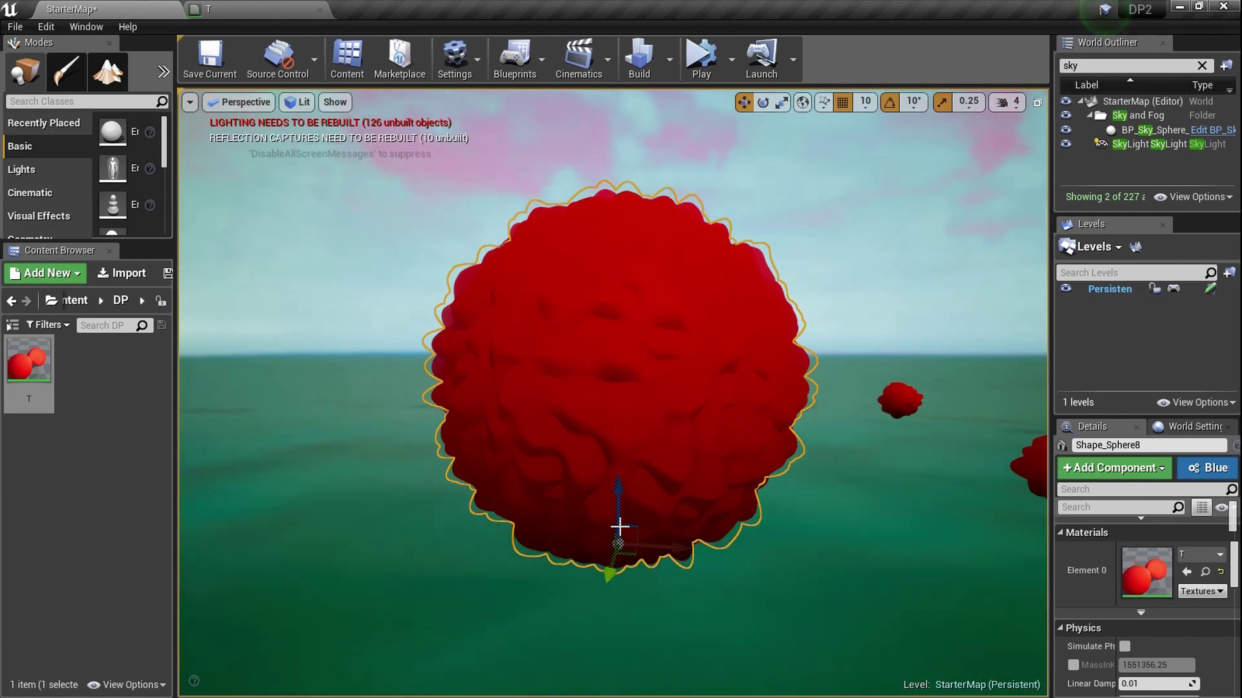
# Step: Review the World Displacement and Tessellation Multiplier connections in material T
pyautogui.click(277, 5)
pyautogui.scroll(-5, 610, 415)
pyautogui.moveTo(610, 415); pyautogui.dragTo(473, 350, button='right')
pyautogui.scroll(4, 746, 382)
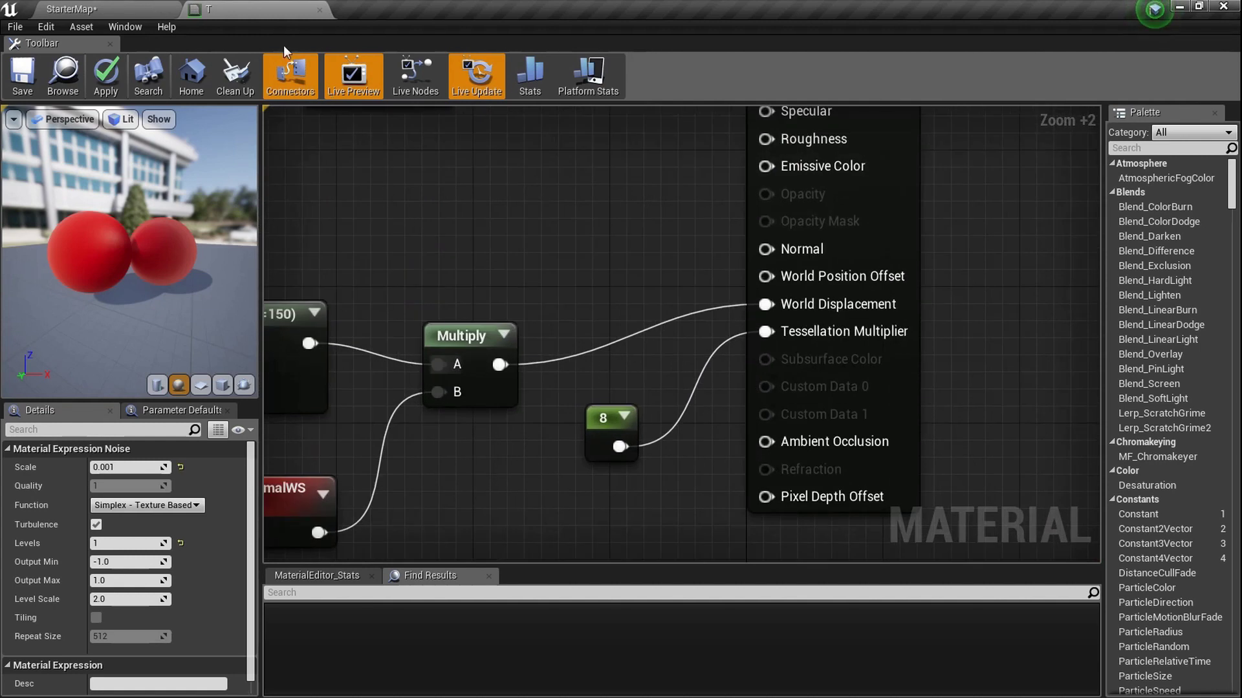
# Step: Return to the level and slide the large sphere horizontally while viewing its displacement from several sides
pyautogui.click(105, 6)
pyautogui.moveTo(411, 284); pyautogui.dragTo(668, 427, button='right')
pyautogui.press('a')
pyautogui.moveTo(519, 410); pyautogui.dragTo(565, 603, button='right')
pyautogui.press('a')
pyautogui.moveTo(541, 600); pyautogui.dragTo(673, 413)
pyautogui.moveTo(674, 413); pyautogui.dragTo(724, 417, button='right')
pyautogui.press('a')
pyautogui.press('e')
pyautogui.moveTo(672, 465); pyautogui.dragTo(689, 505, button='right')
pyautogui.press('a')
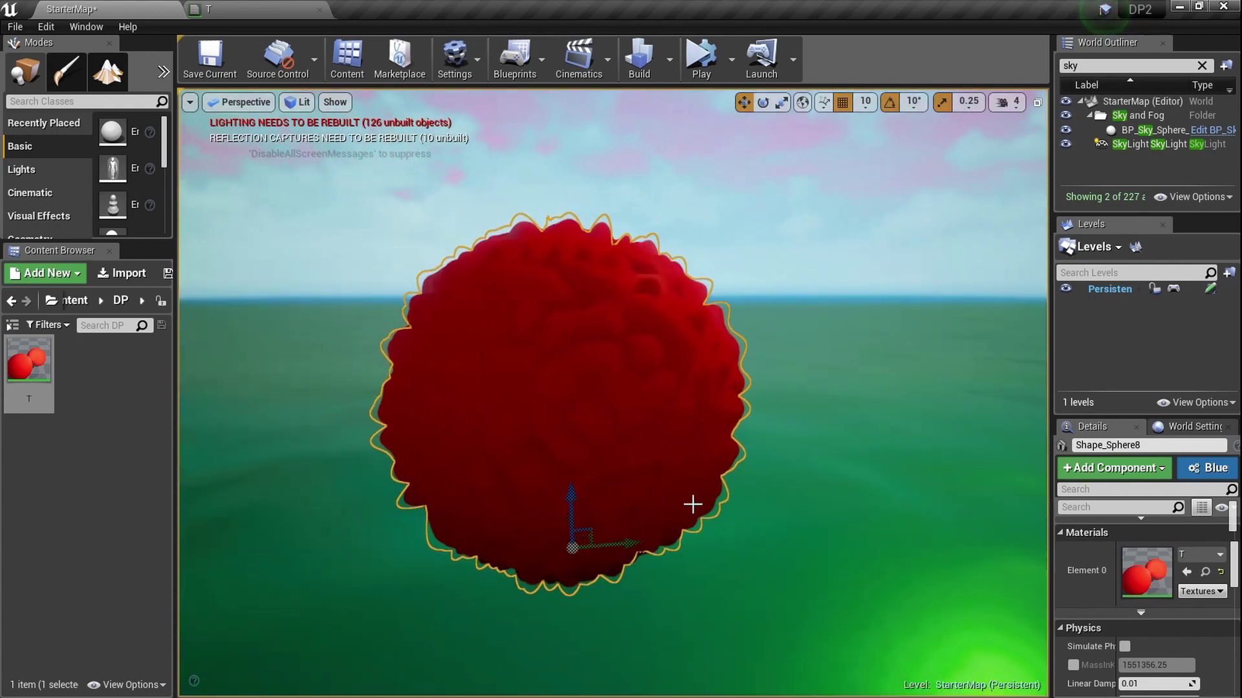
pyautogui.moveTo(631, 543); pyautogui.dragTo(452, 529)
pyautogui.press('d')
pyautogui.moveTo(452, 529); pyautogui.dragTo(246, 522, button='right')
# Step: Stretch the large sphere horizontally and move it along one horizontal axis
pyautogui.moveTo(614, 589); pyautogui.dragTo(680, 569, button='right')
pyautogui.moveTo(661, 589); pyautogui.dragTo(716, 589)
pyautogui.moveTo(665, 588); pyautogui.dragTo(753, 570, button='right')
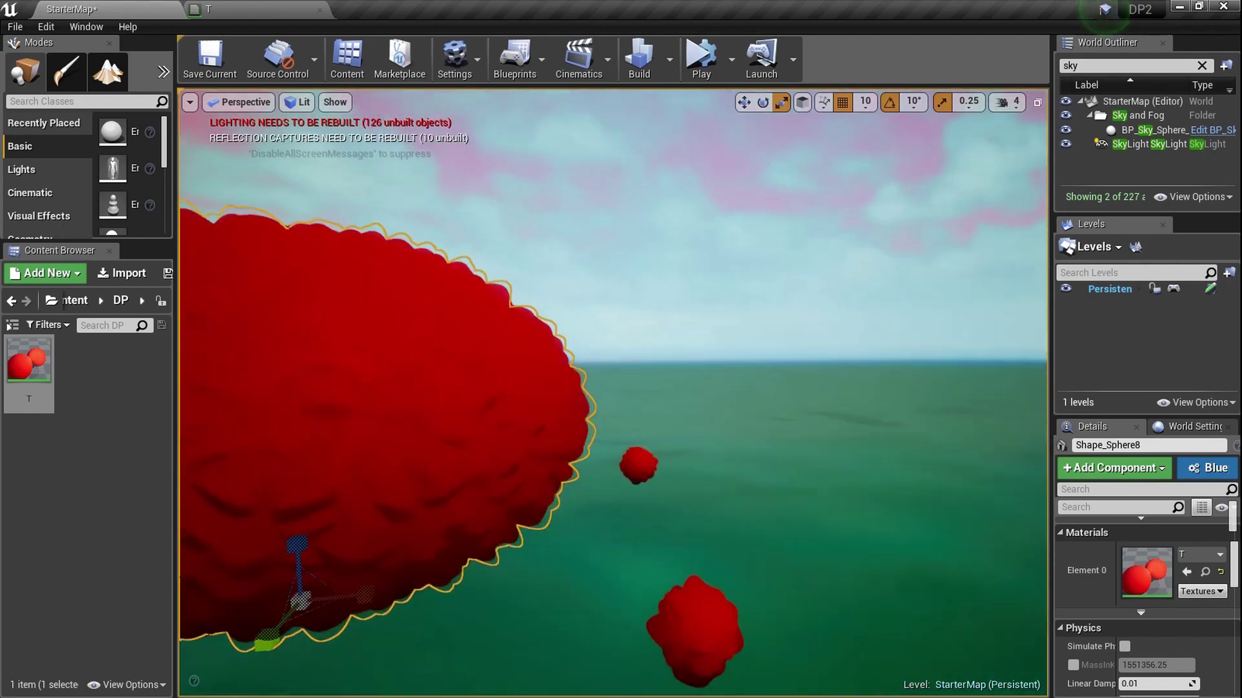
pyautogui.press('f')
pyautogui.press('w')
pyautogui.moveTo(684, 558); pyautogui.dragTo(826, 530)
pyautogui.press('f')
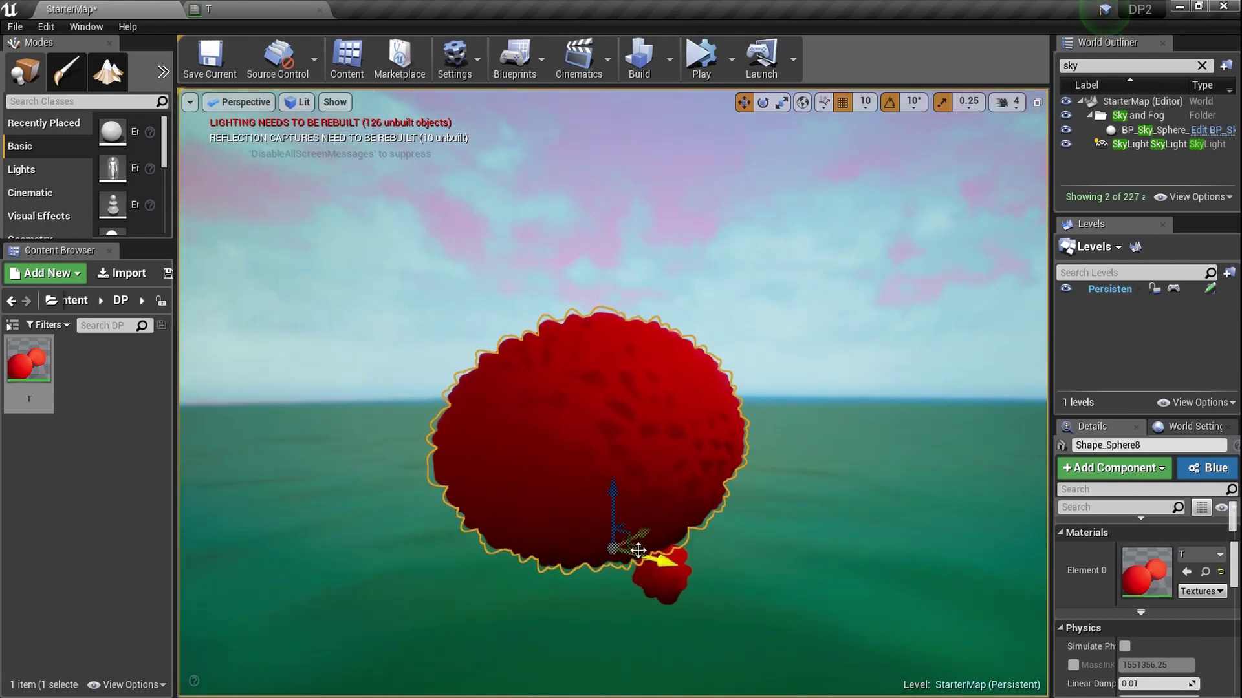
# Step: Rotate the stretched sphere about its vertical axis
pyautogui.press('e')
pyautogui.moveTo(658, 572); pyautogui.dragTo(763, 575, button='right')
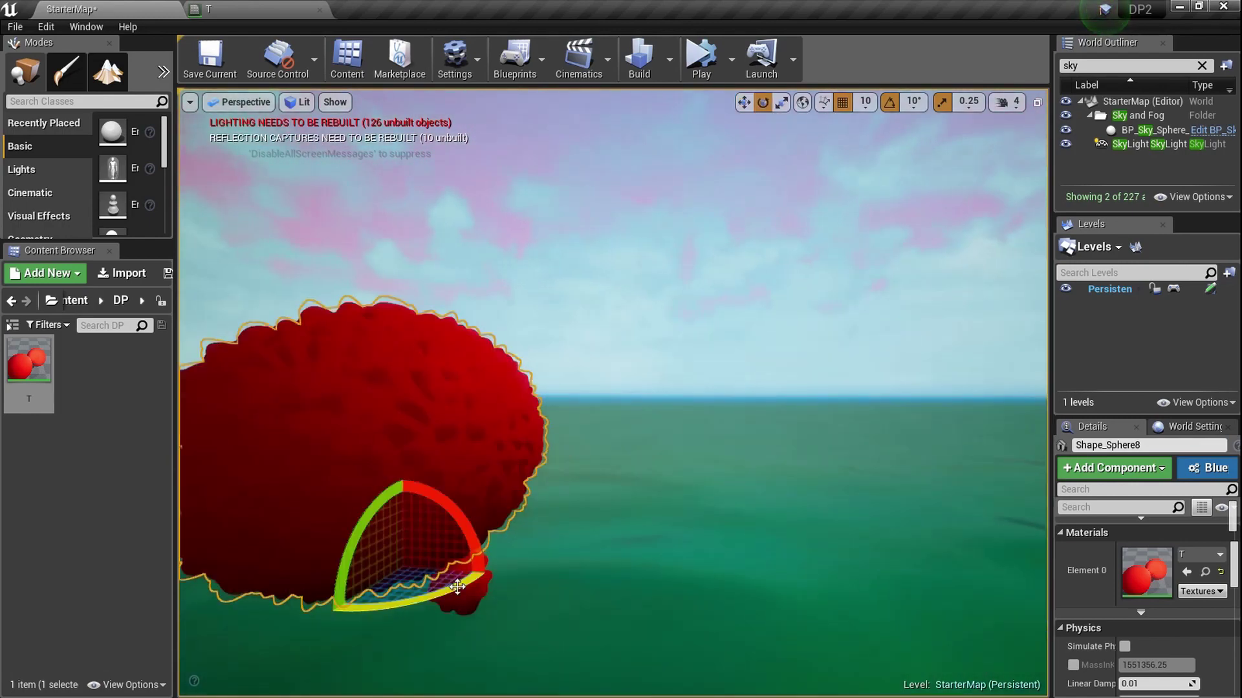
pyautogui.moveTo(457, 586); pyautogui.dragTo(802, 602)
pyautogui.moveTo(802, 601); pyautogui.dragTo(528, 597, button='right')
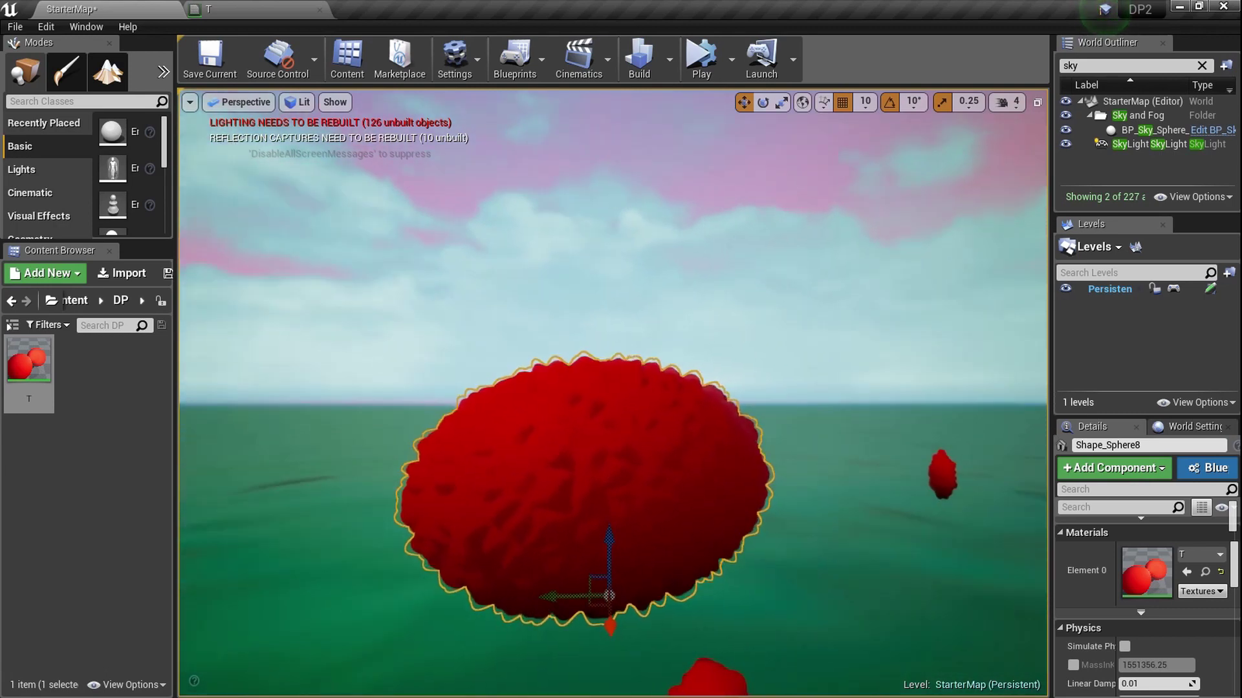
# Step: Slide the rotated sphere back and forth horizontally and view its shifting displacement from several angles
pyautogui.moveTo(561, 546); pyautogui.dragTo(501, 546)
pyautogui.moveTo(501, 546); pyautogui.dragTo(718, 550, button='right')
pyautogui.moveTo(588, 554)
pyautogui.mouseDown(button='right')
pyautogui.moveTo(556, 556)
pyautogui.moveTo(582, 557)
pyautogui.mouseUp(button='right')
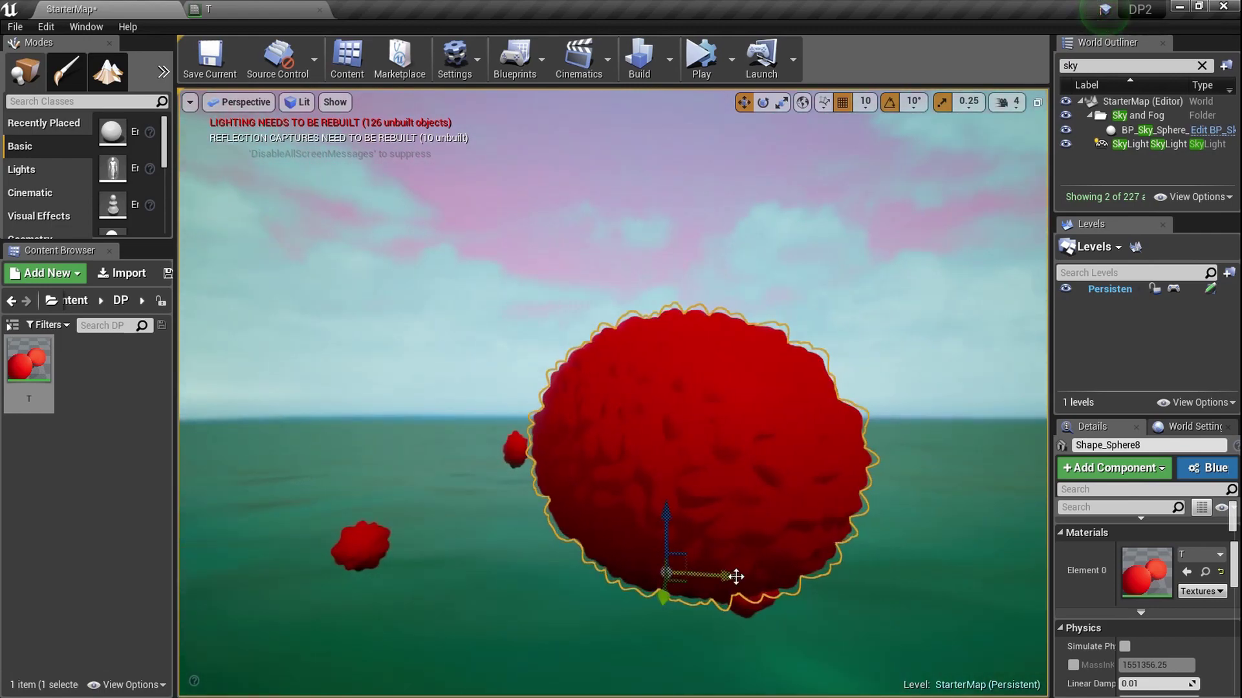
pyautogui.moveTo(736, 577); pyautogui.dragTo(859, 585)
pyautogui.moveTo(860, 585); pyautogui.dragTo(963, 592, button='right')
pyautogui.moveTo(646, 582); pyautogui.dragTo(834, 581, button='right')
pyautogui.moveTo(732, 520); pyautogui.dragTo(504, 527)
pyautogui.moveTo(539, 518); pyautogui.dragTo(510, 550, button='right')
pyautogui.moveTo(552, 594); pyautogui.dragTo(518, 589, button='right')
pyautogui.moveTo(612, 565); pyautogui.dragTo(688, 511, button='right')
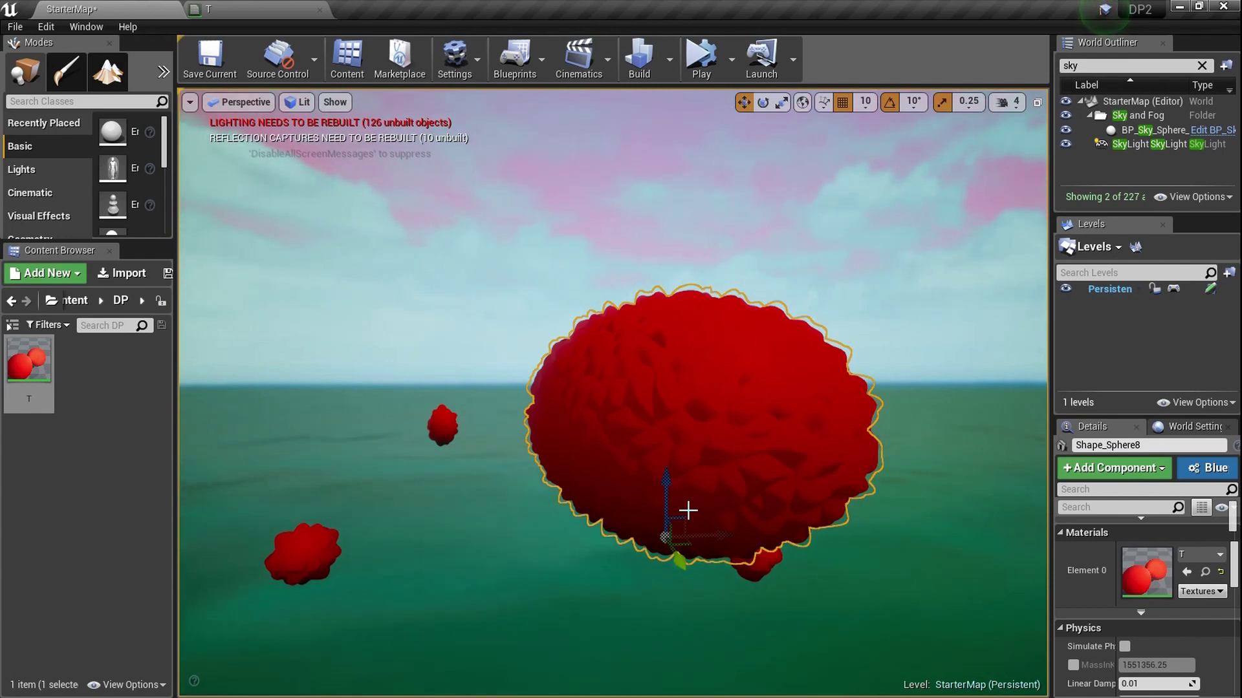
pyautogui.moveTo(562, 468); pyautogui.dragTo(573, 461, button='right')
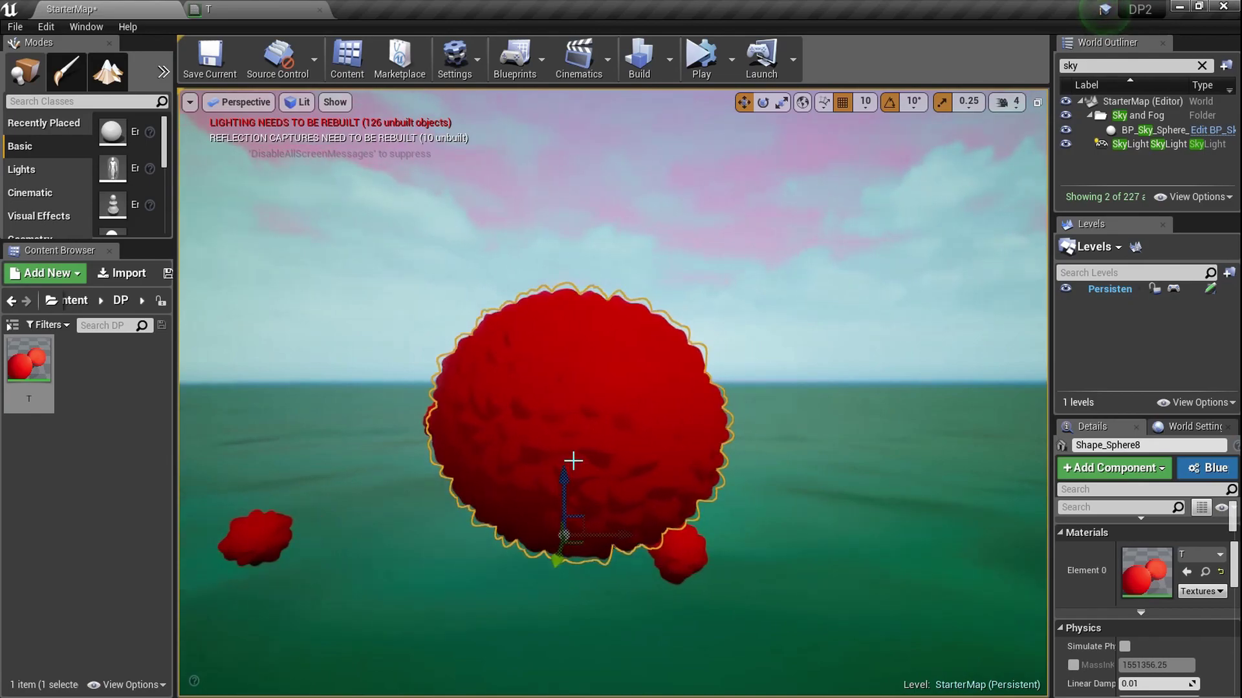